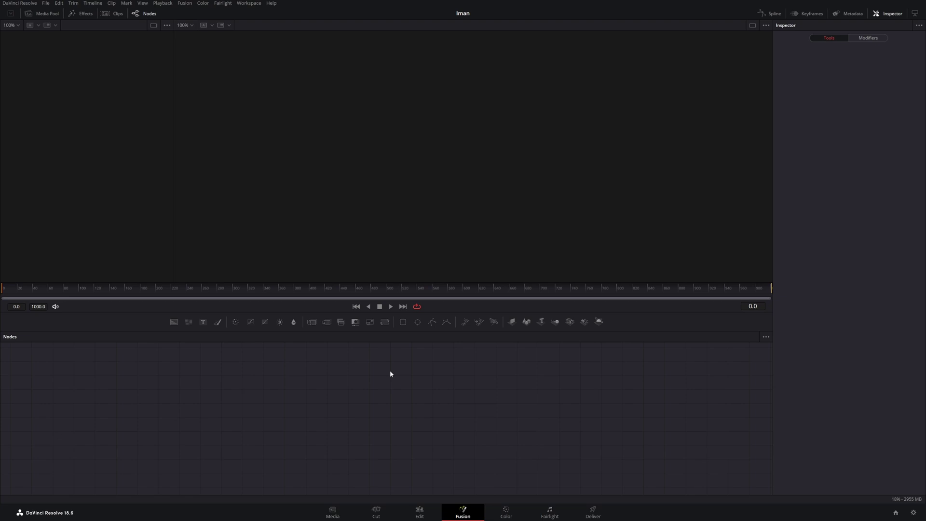
Add a Grid node to the comp through the tool search and move it left
key("shift+space")
type("grid")
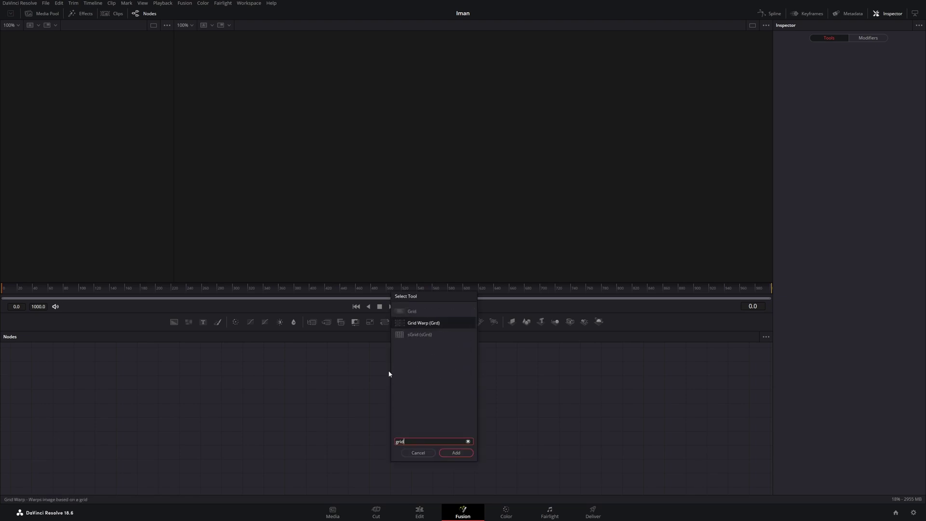
key("Up")
key("Return")
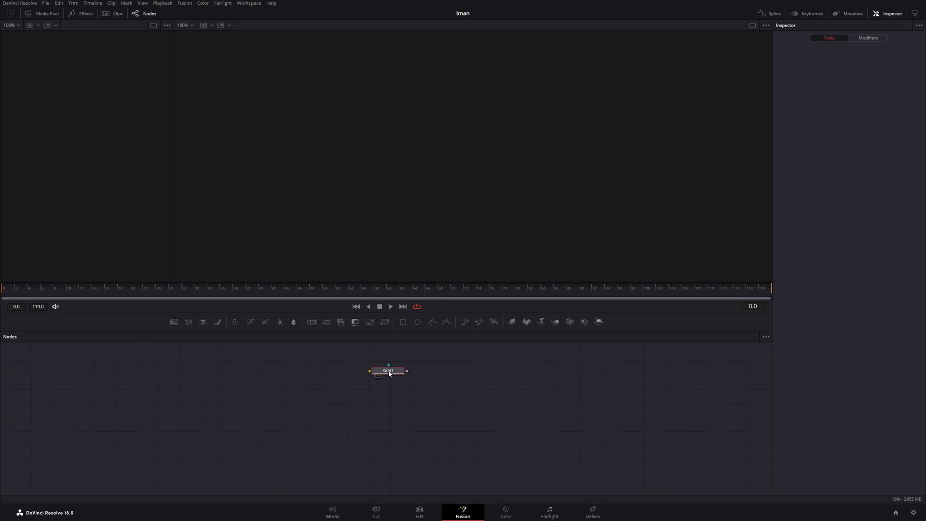
left_click_drag(404, 375, 234, 371)
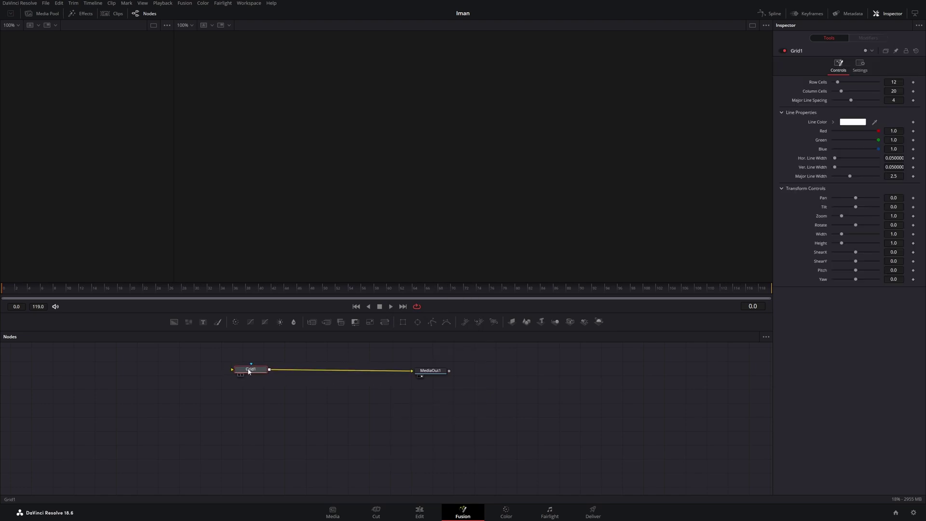
Feed a Background node into Grid1 and arrange it alongside MediaOut1
left_click_drag(174, 321, 250, 373)
left_click(251, 378)
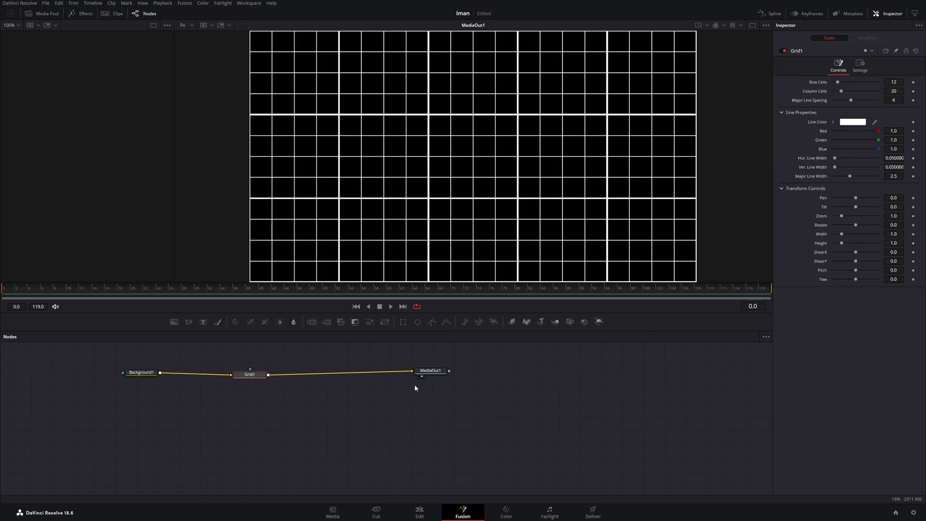
left_click_drag(426, 371, 433, 378)
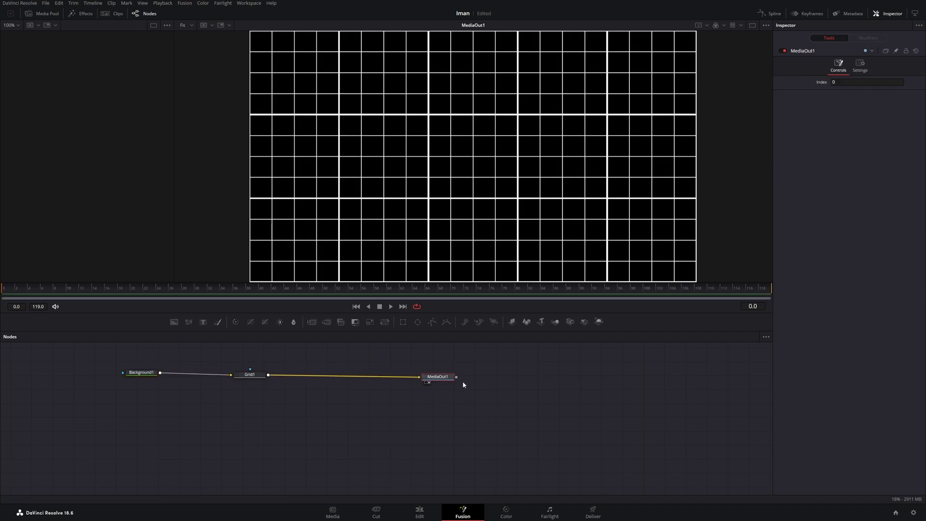
left_click(249, 375)
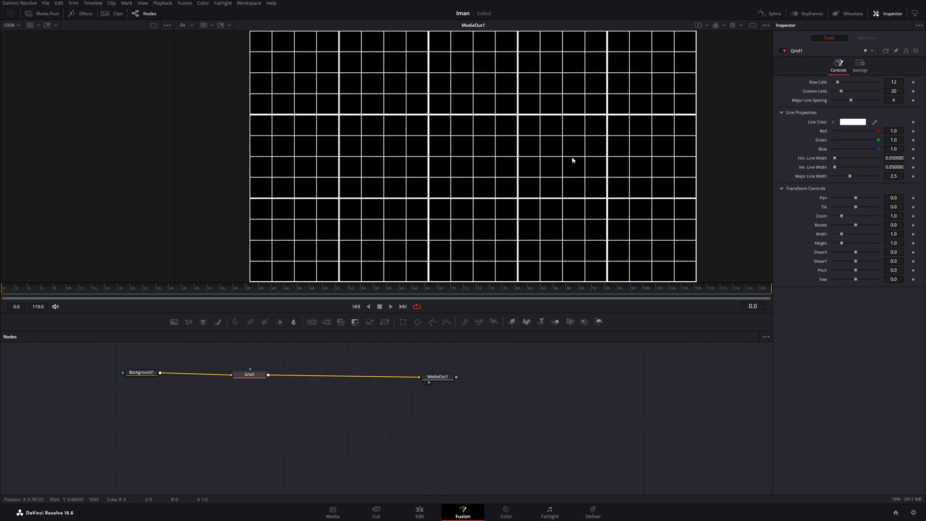
Give Grid1 a Major Line Width of 1.0 and a light grey #bdbdbd line colour
scroll(492, 145, "down", 5)
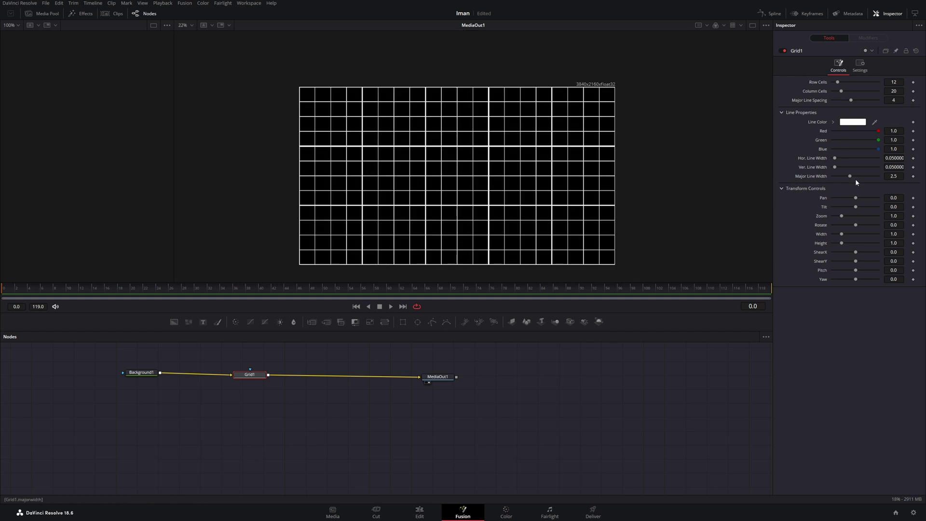
left_click_drag(850, 176, 824, 178)
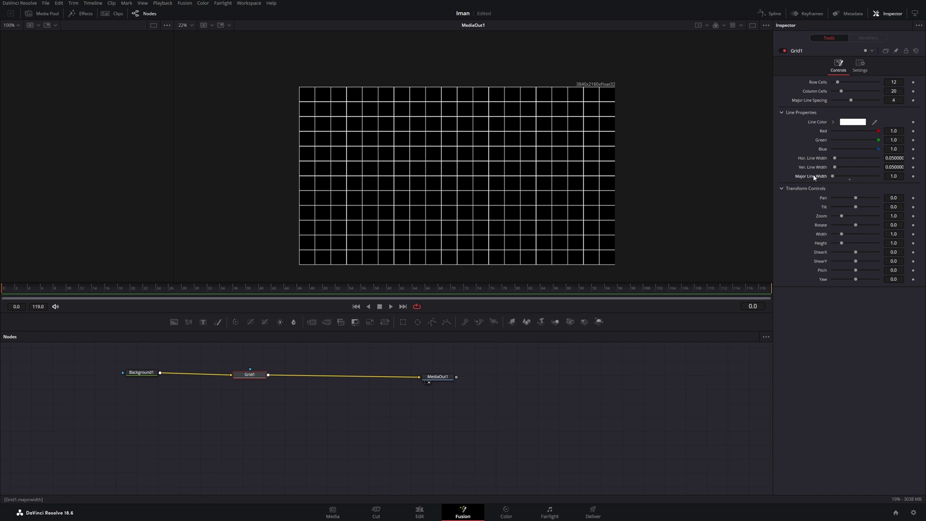
left_click(853, 121)
left_click_drag(547, 206, 547, 218)
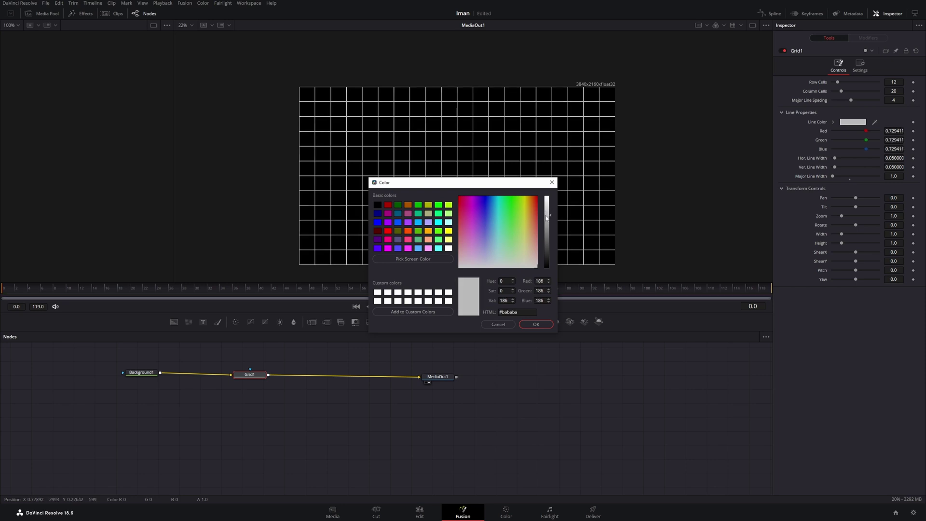
left_click(538, 326)
Change Background1's colour from black to dark grey #1e1e1e
left_click(140, 374)
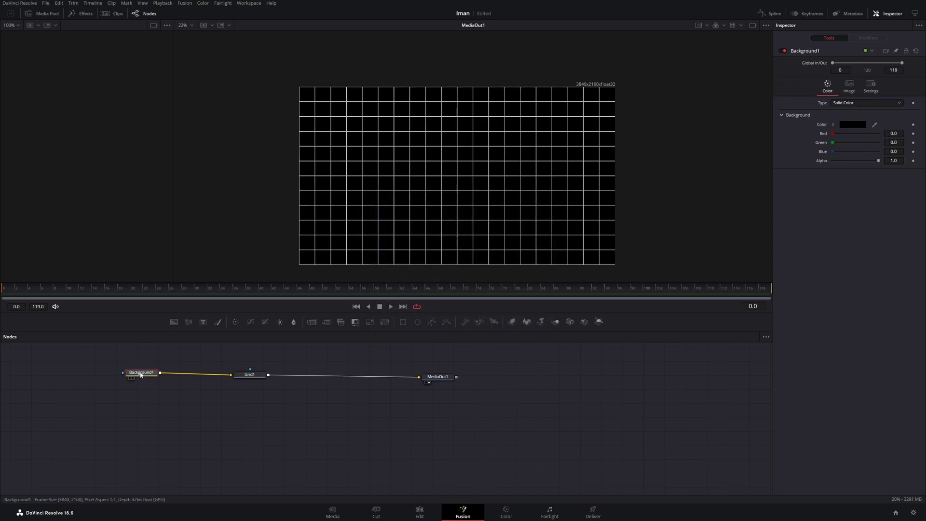
left_click(853, 125)
left_click_drag(549, 270, 548, 258)
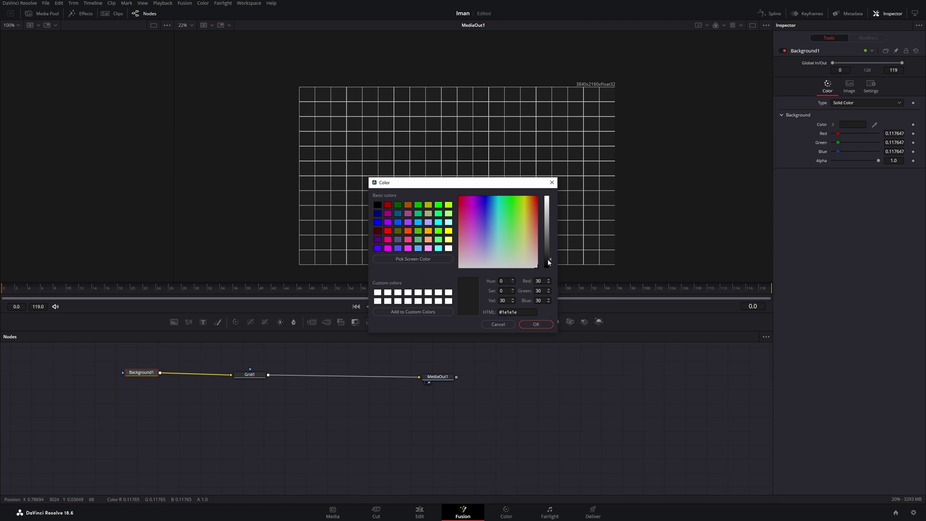
left_click(536, 324)
Insert a Lens Distort node between Grid1 and MediaOut1 and preview its result
key("shift+space")
type("grid")
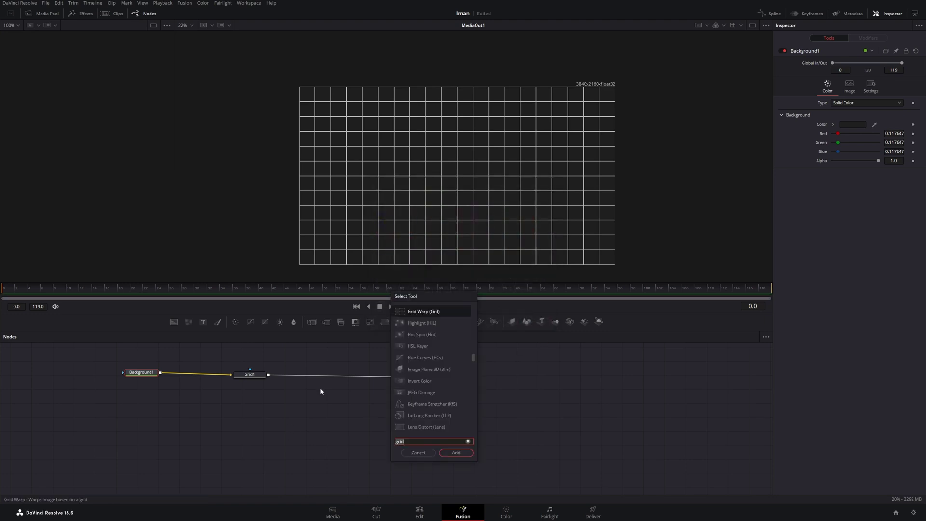
key("BackSpace")
key("BackSpace")
key("BackSpace")
key("BackSpace")
type("len")
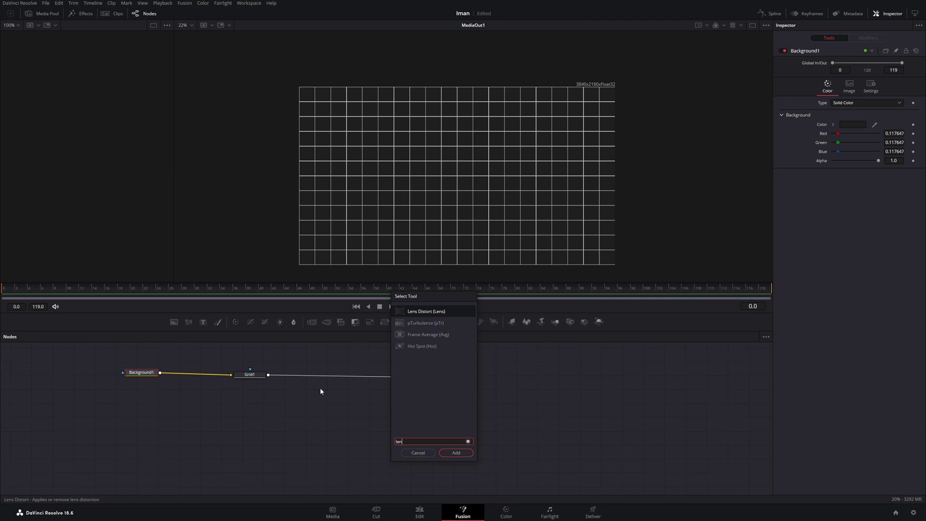
key("Return")
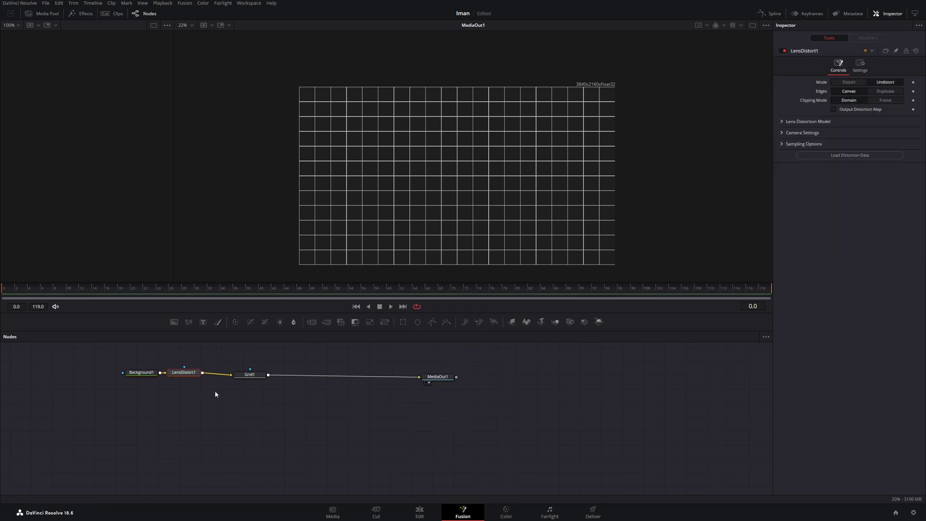
left_click_drag(181, 376, 311, 376)
left_click(307, 380)
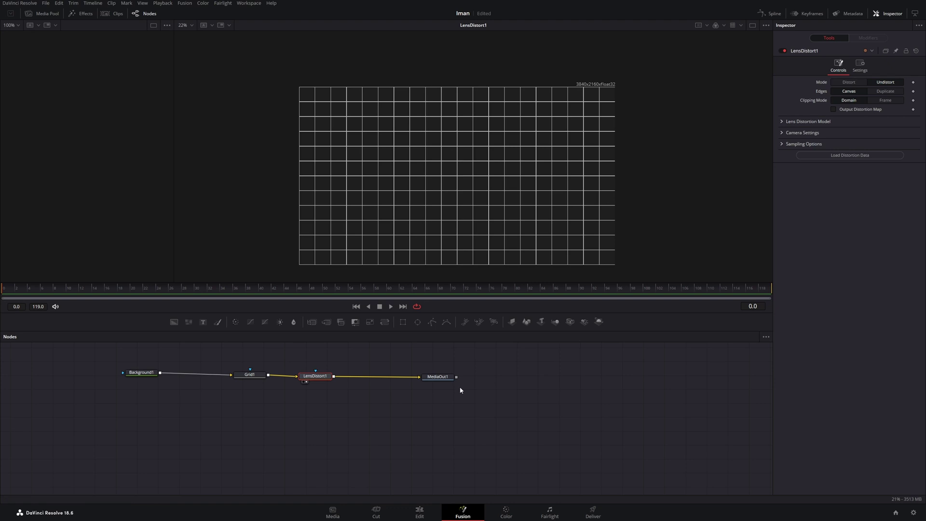
left_click(429, 383)
Raise the Lens Distortion Model's Distortion to 0.127 so the grid bows outward
left_click(783, 121)
mouse_move(859, 141)
left_mouse_down()
mouse_move(868, 140)
mouse_move(846, 140)
mouse_move(863, 140)
left_mouse_up()
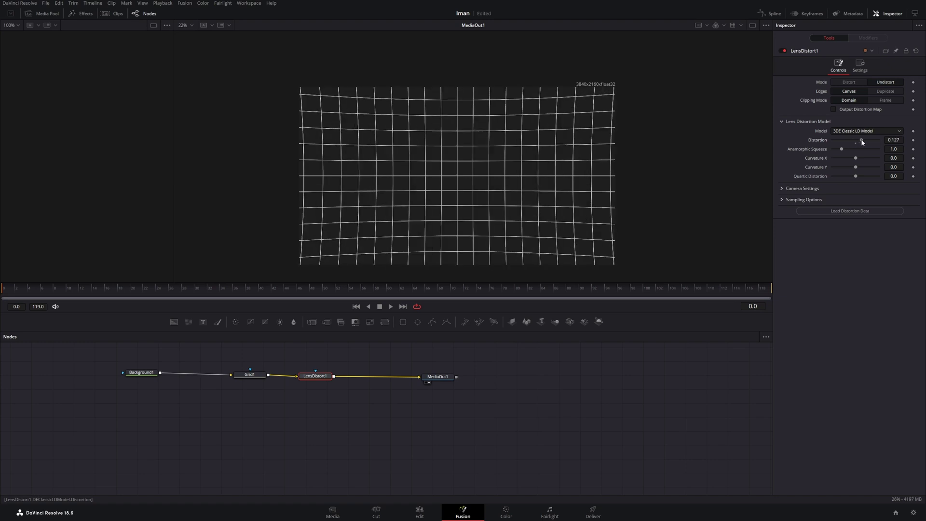
left_click_drag(438, 377, 562, 381)
scroll(351, 420, "up", 3)
Insert a Prism Blur node between LensDistort1 and MediaOut1
left_click(390, 401)
key("shift+space")
type("len")
key("BackSpace")
key("BackSpace")
key("BackSpace")
type("prims")
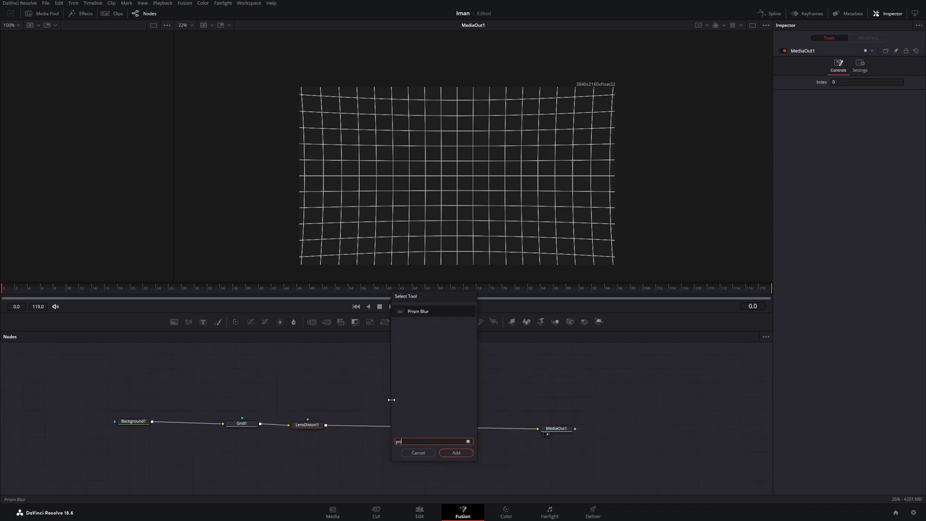
key("BackSpace")
left_click(456, 453)
left_click_drag(391, 399, 387, 430)
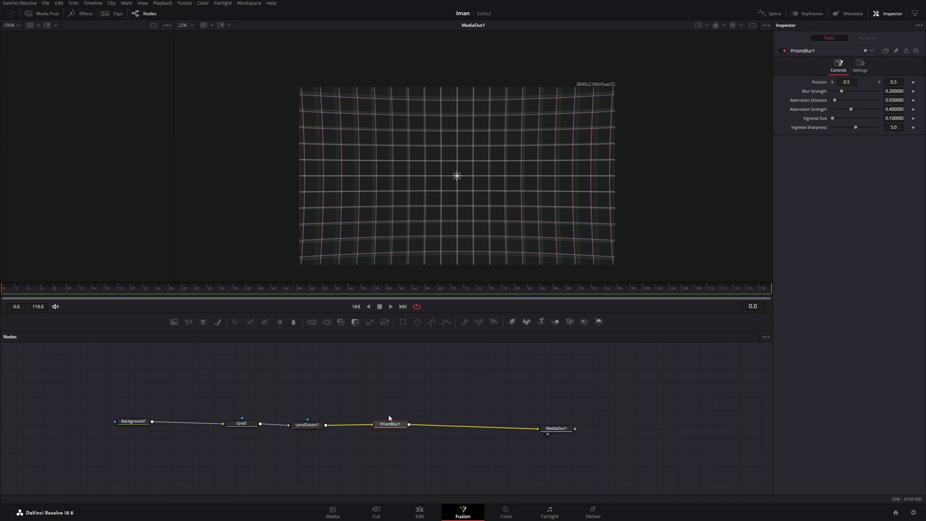
Tune PrismBlur1's centre, Aberration Distance and Blur Strength, then attach an Ellipse mask
mouse_move(457, 178)
left_mouse_down()
mouse_move(455, 197)
mouse_move(440, 180)
mouse_move(457, 178)
mouse_move(451, 183)
left_mouse_up()
left_click_drag(838, 100, 840, 101)
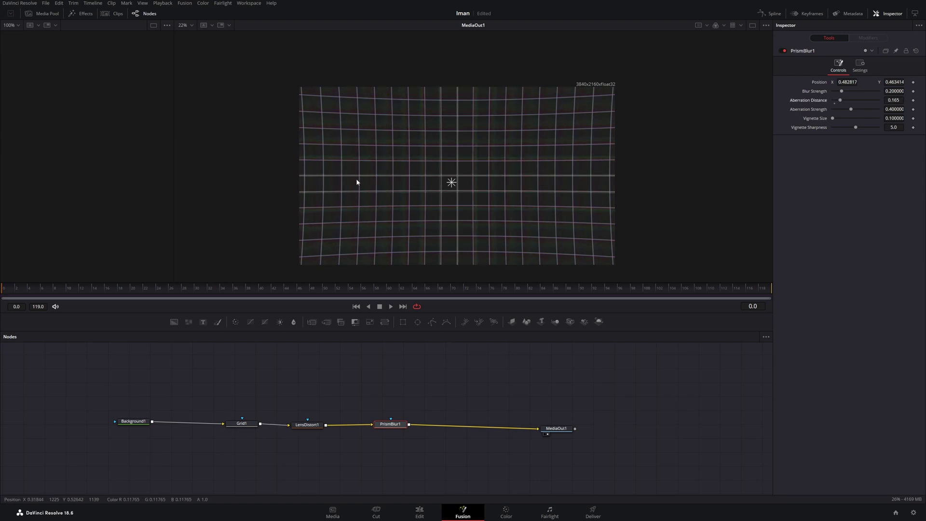
scroll(387, 181, "up", 2)
left_click_drag(851, 119, 843, 121)
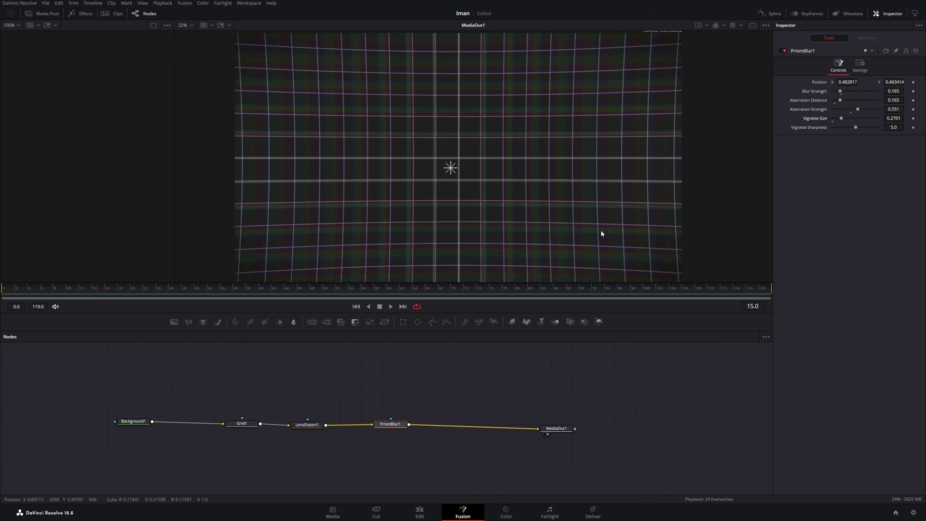
left_click_drag(417, 323, 393, 429)
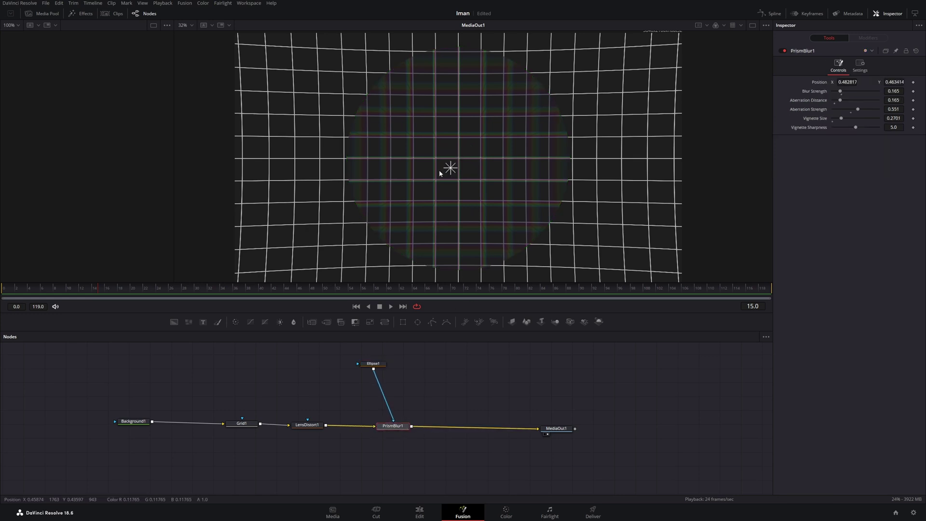
Invert Ellipse1, soften its edge and stretch it to width 0.724, height 0.409
scroll(445, 193, "down", 2)
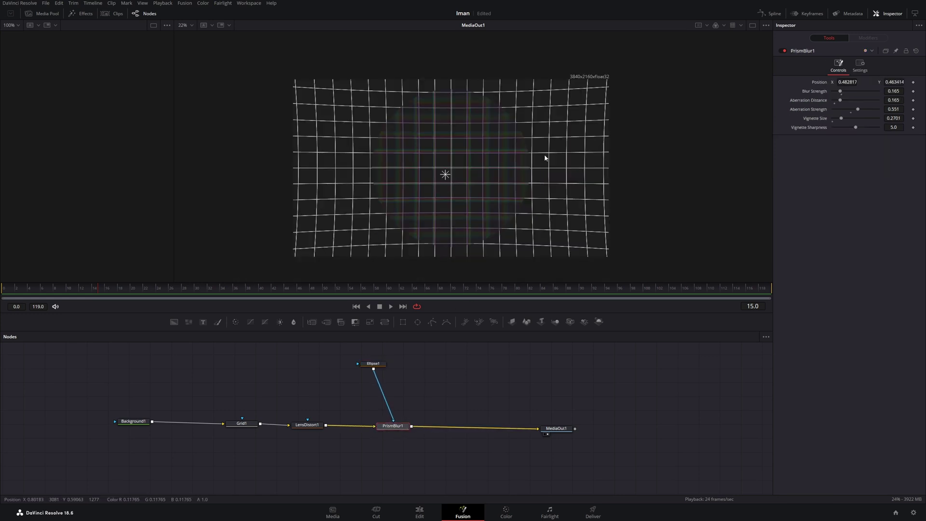
left_click(374, 364)
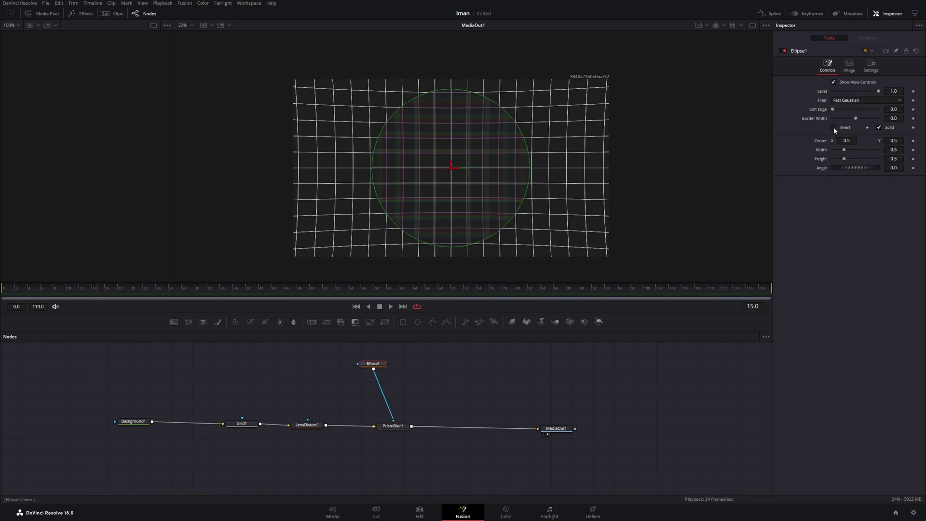
left_click(834, 128)
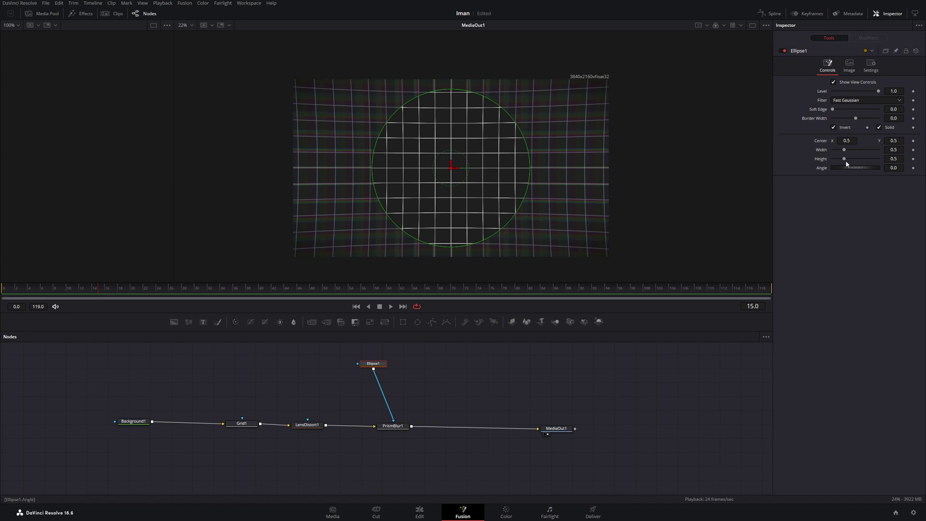
left_click_drag(833, 109, 902, 109)
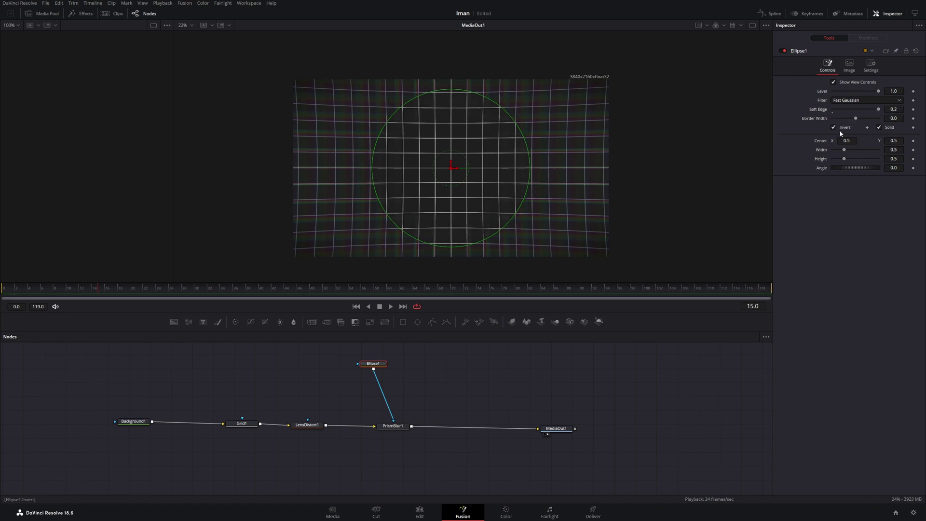
left_click_drag(846, 151, 856, 147)
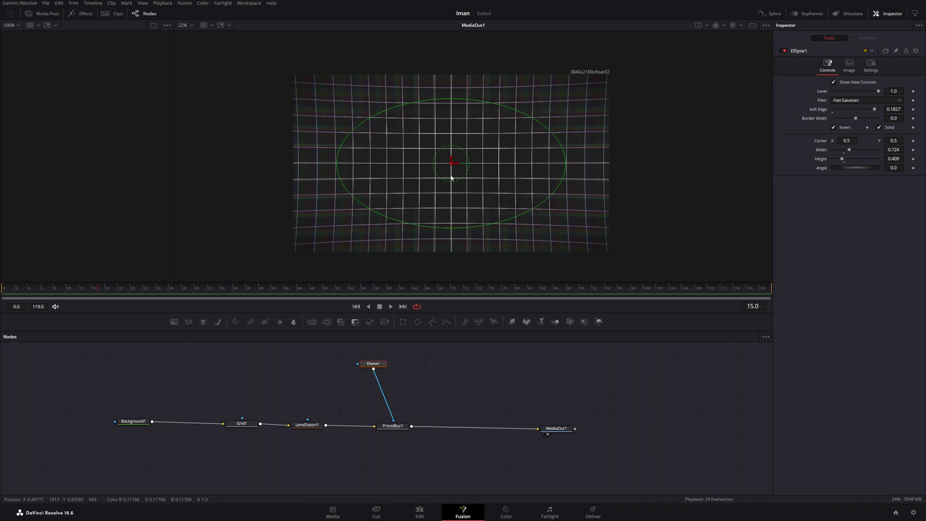
scroll(513, 197, "up", 8)
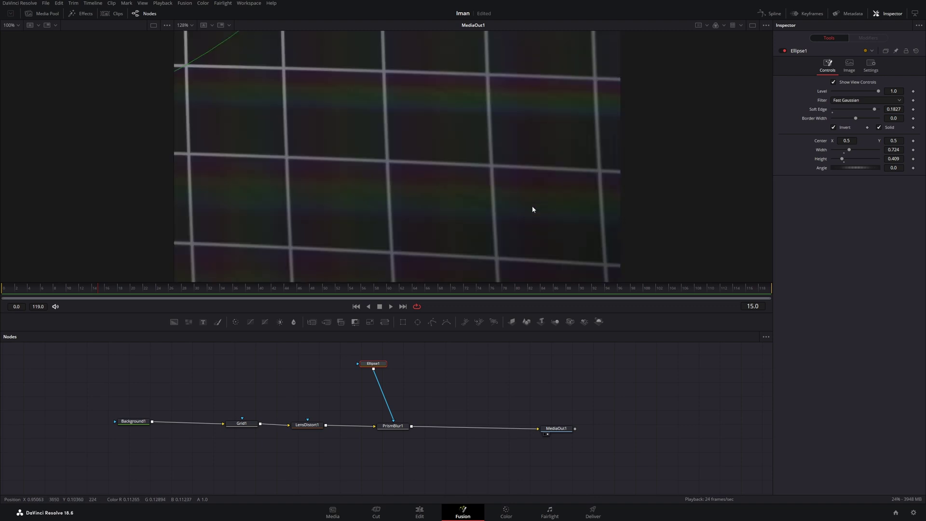
scroll(500, 91, "up", 3)
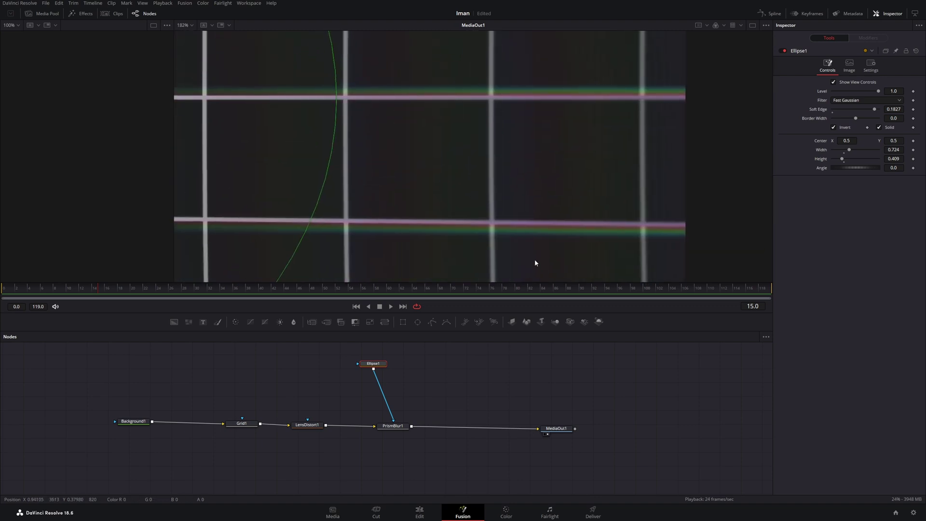
scroll(530, 179, "down", 9)
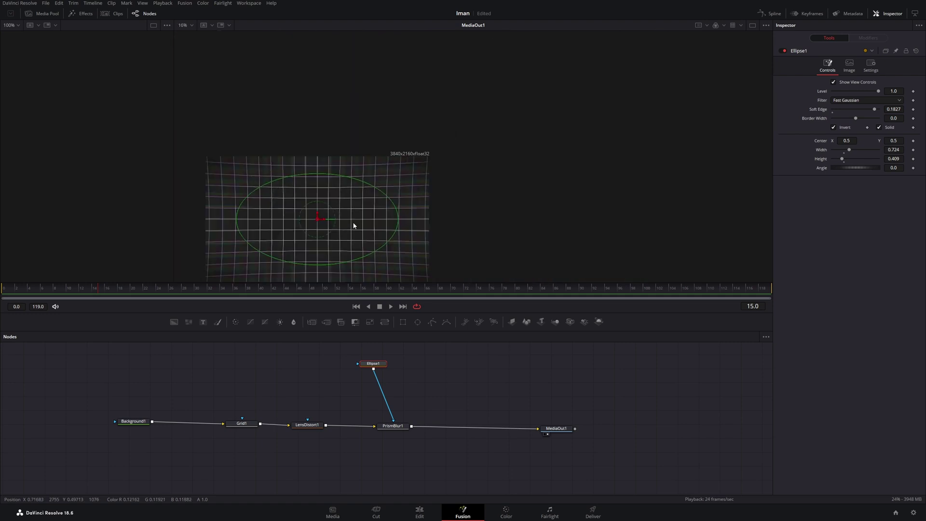
Insert a Gaussian Blur before MediaOut1 with Strength 0.236
left_click_drag(464, 428, 516, 426)
left_click(374, 390)
key("shift+space")
type("gauss")
key("Return")
left_click_drag(372, 392, 376, 418)
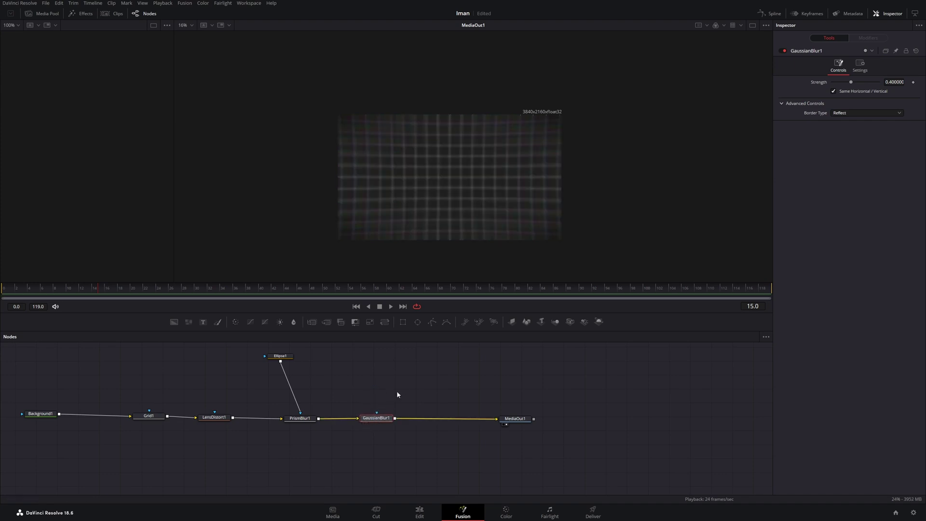
scroll(428, 165, "up", 4)
scroll(439, 181, "down", 3)
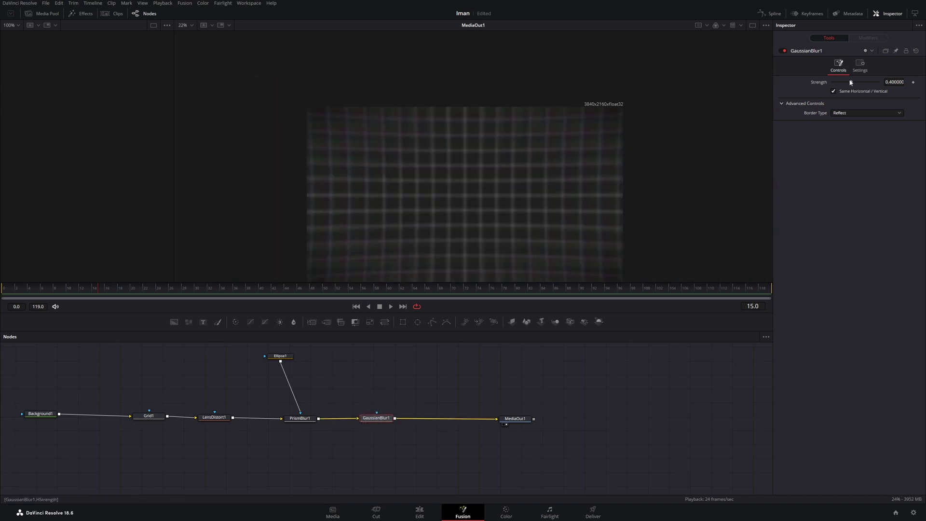
left_click_drag(852, 84, 841, 84)
Paste a copy of the Fusion Composition clip at 00:00:08:15 on the timeline
left_click(419, 513)
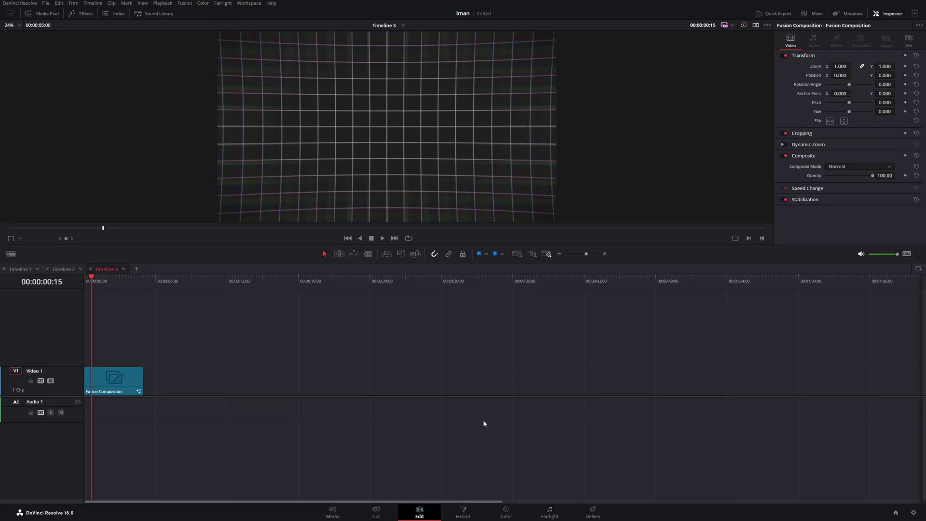
left_click(102, 387)
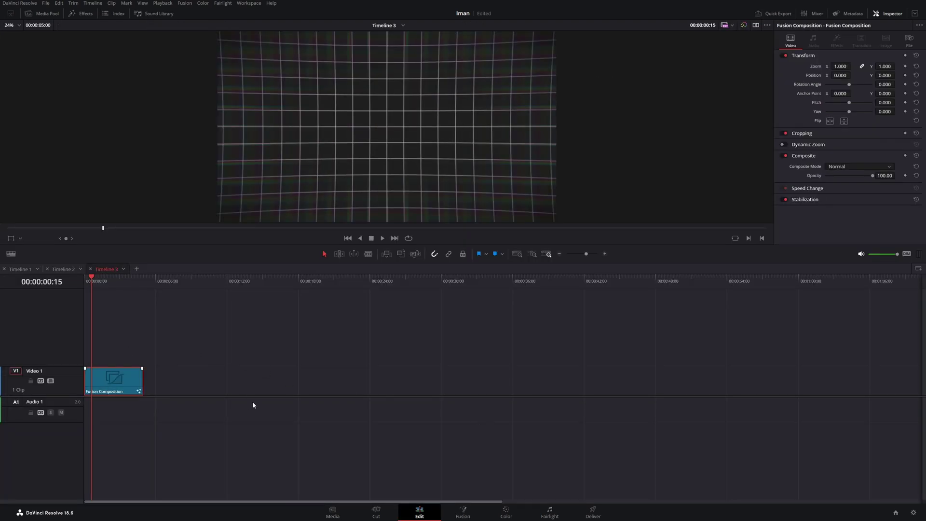
left_click(186, 278)
left_click(229, 385)
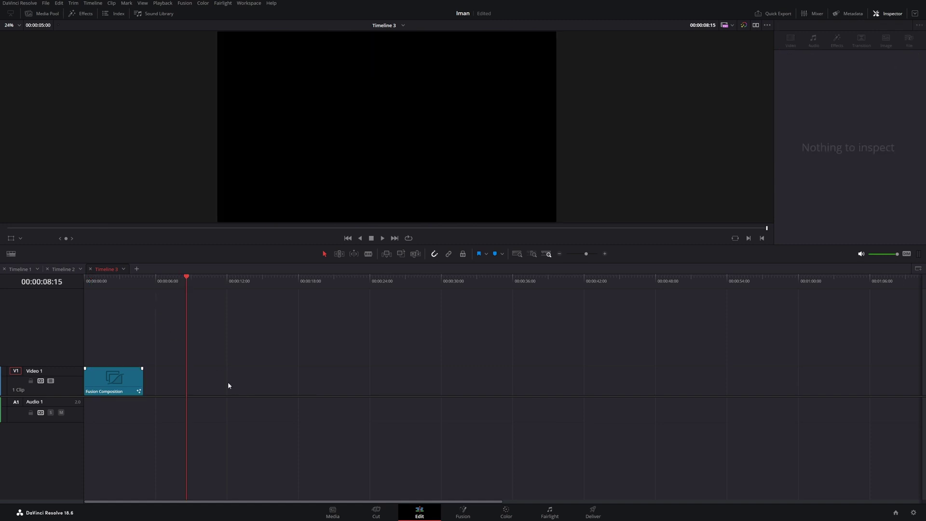
key("ctrl+v")
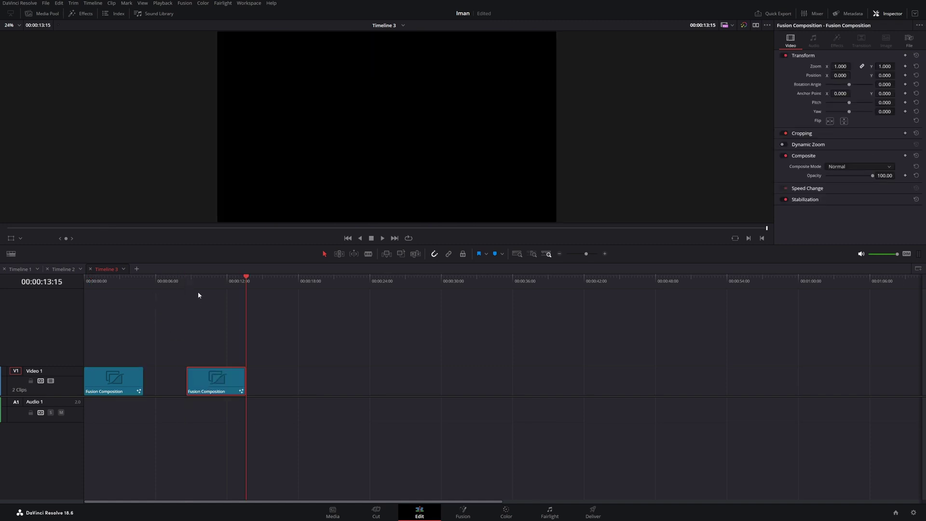
left_click_drag(204, 283, 209, 288)
scroll(373, 150, "down", 1)
left_click_drag(373, 151, 383, 160)
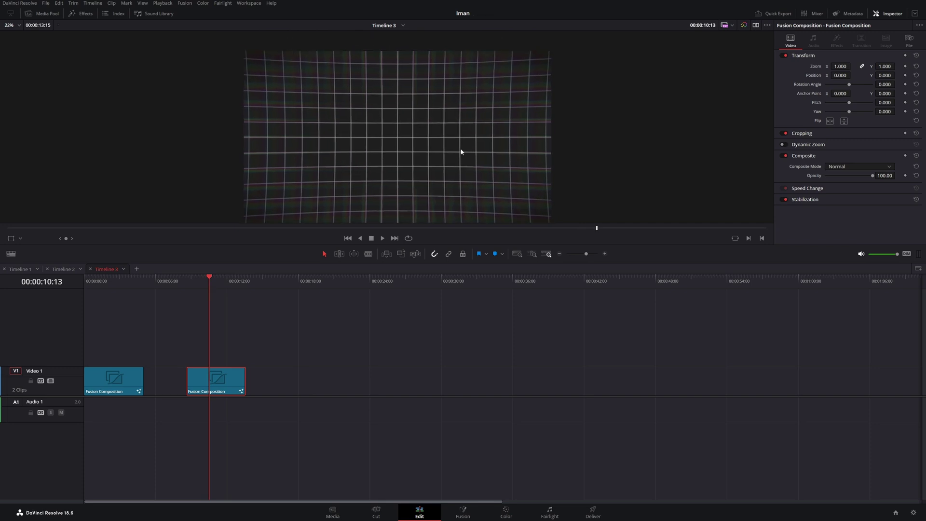
Place maxresdefault.jpg on Video 1 beneath the composition copy moved to Video 2, then open it in Fusion
left_click(42, 13)
left_click_drag(184, 126, 501, 382)
left_click_drag(442, 382, 445, 351)
left_click_drag(505, 381, 472, 381)
left_click(425, 279)
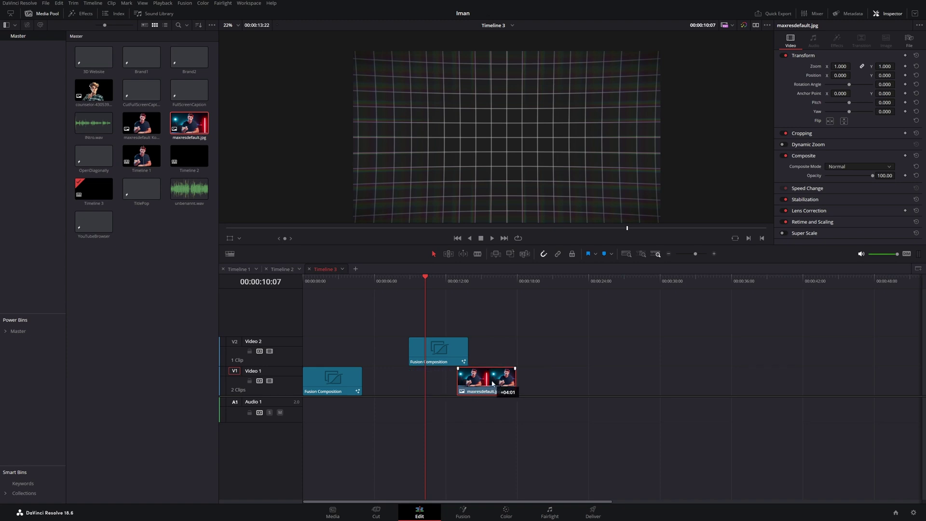
left_click(485, 278)
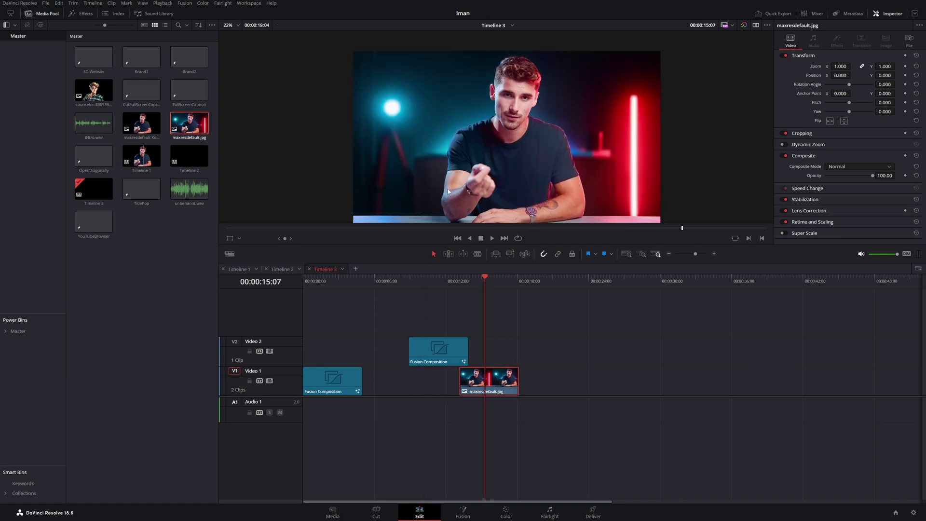
left_click_drag(487, 384, 436, 384)
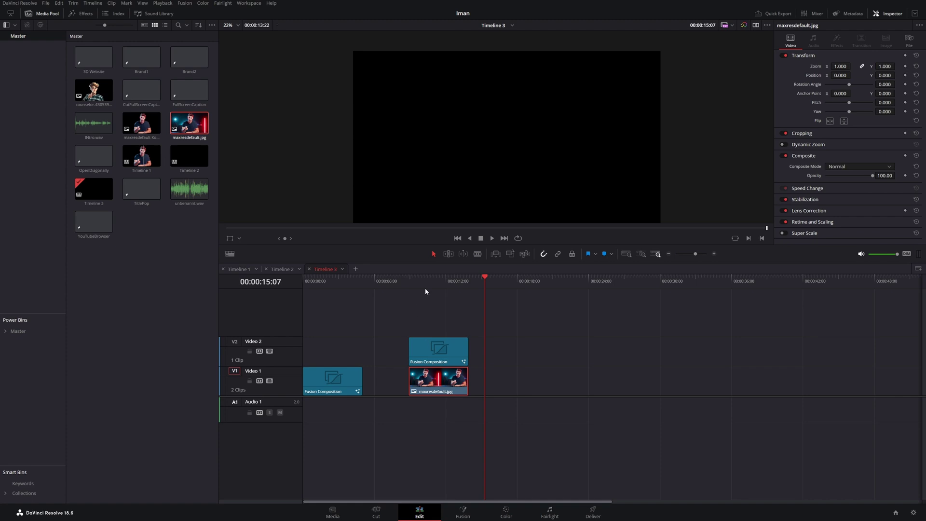
left_click(431, 279)
left_click(436, 349)
left_click(463, 512)
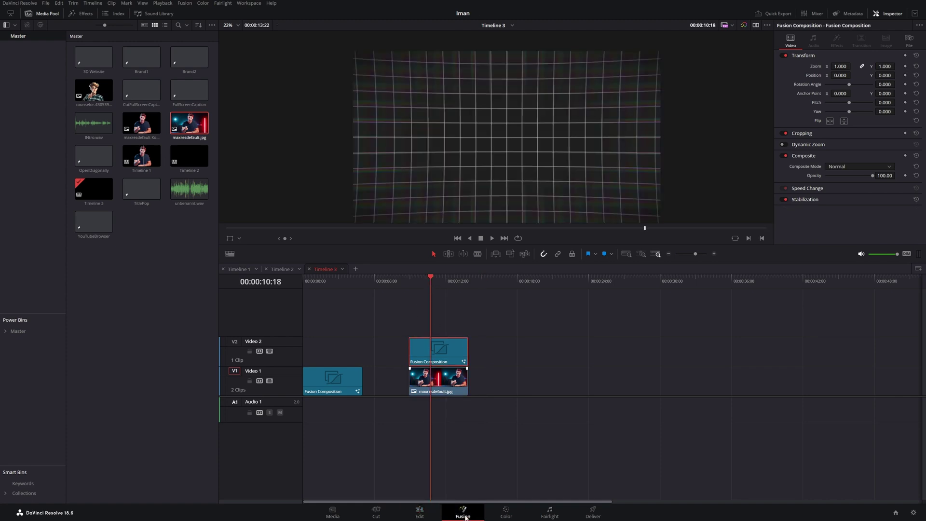
Add a Rectangle mask, position it low in the frame, resize it and soften its edge
left_click_drag(258, 416, 574, 430)
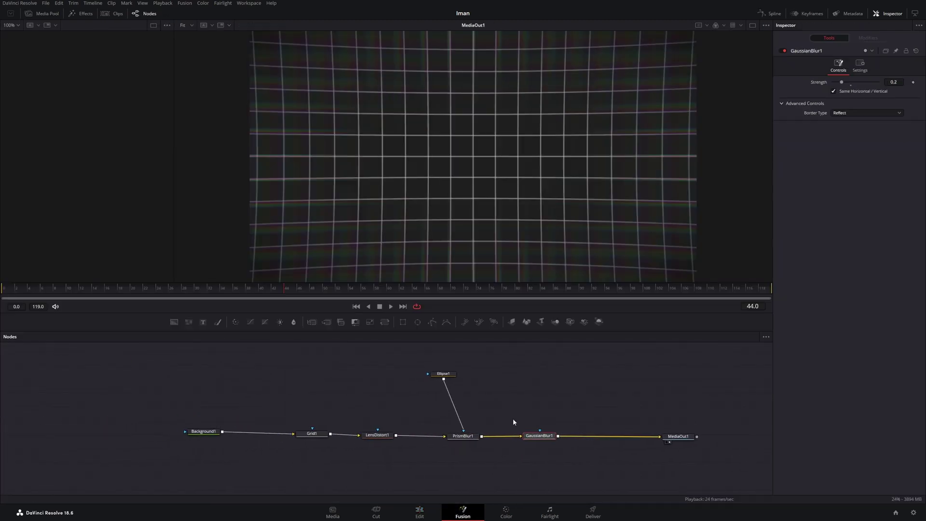
left_click_drag(403, 321, 313, 432)
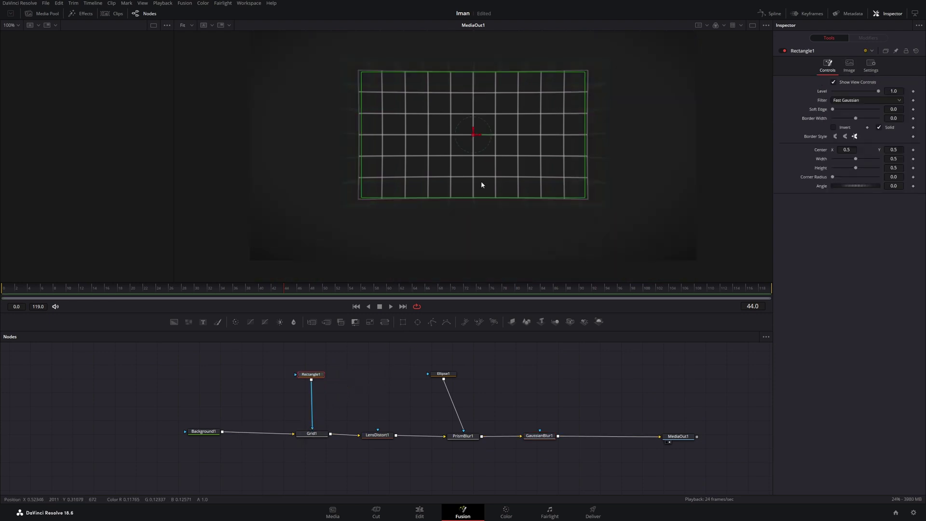
scroll(480, 184, "down", 2)
left_click_drag(476, 158, 457, 192)
left_click_drag(857, 159, 872, 161)
left_click_drag(856, 171, 848, 170)
mouse_move(478, 190)
left_mouse_down()
mouse_move(478, 211)
mouse_move(479, 199)
left_mouse_up()
left_click_drag(833, 109, 859, 112)
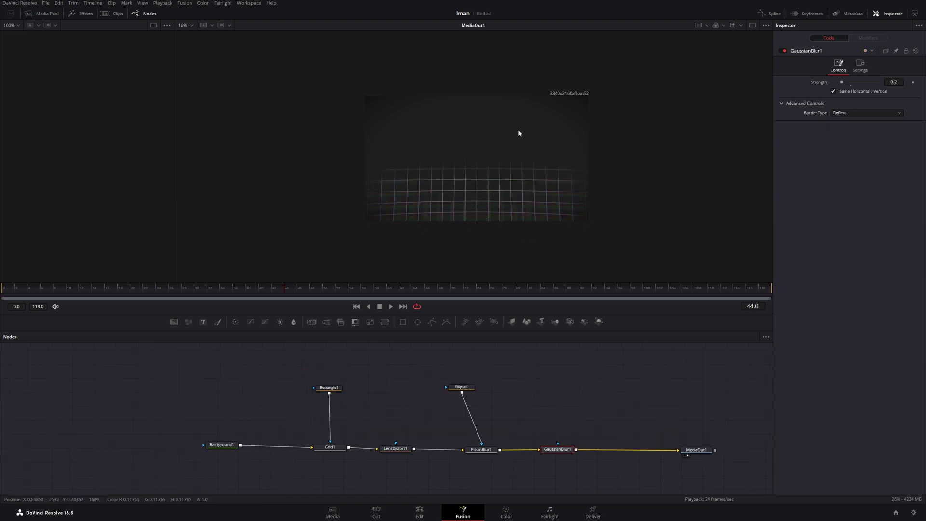
Attach Rectangle1 as Background1's mask, widen it to 1.5, and go back to the Edit page
left_click_drag(330, 394, 208, 444)
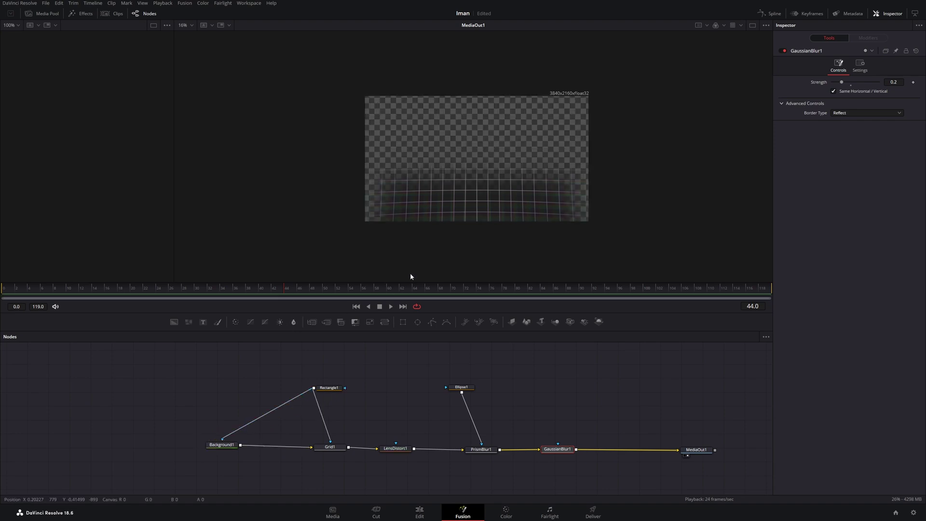
left_click(330, 389)
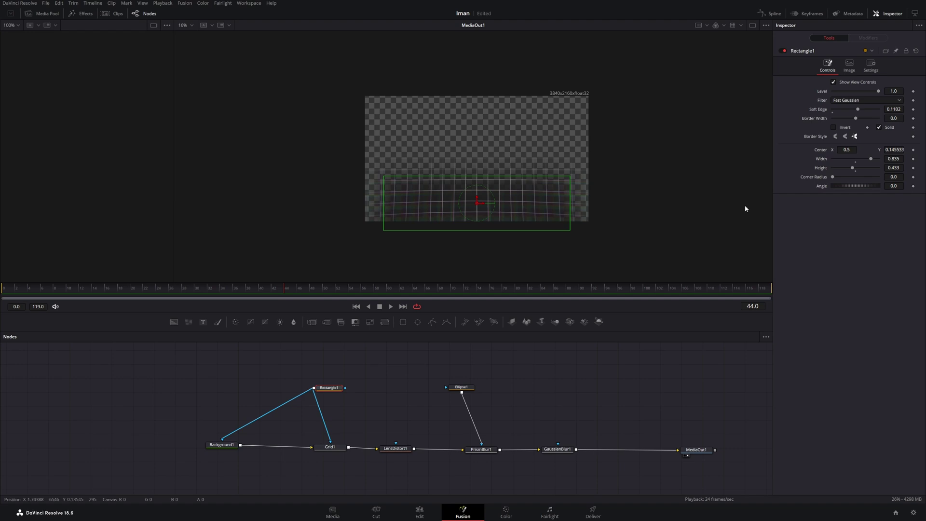
left_click_drag(872, 160, 879, 159)
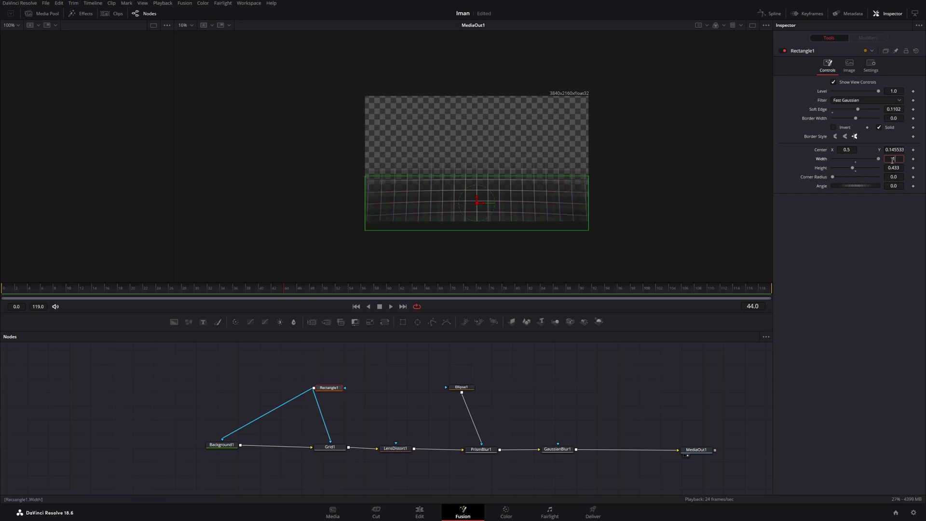
key("Tab")
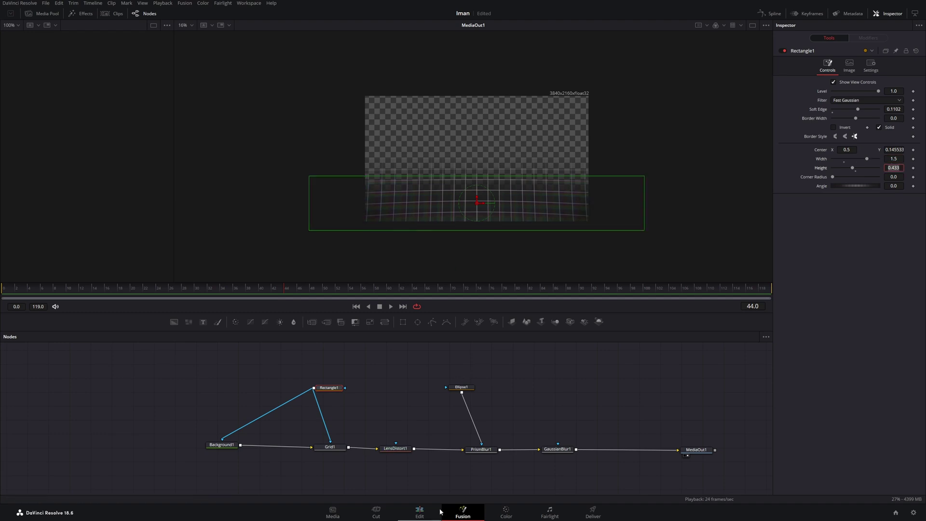
left_click(426, 516)
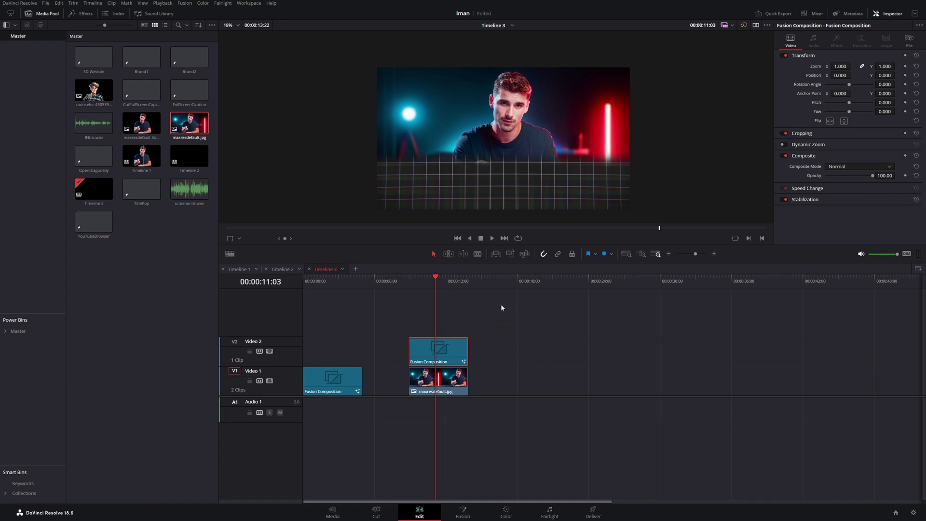
Drop a new Fusion Composition from the Effects toolbox onto Video 3 and open it in Fusion
left_click(487, 345)
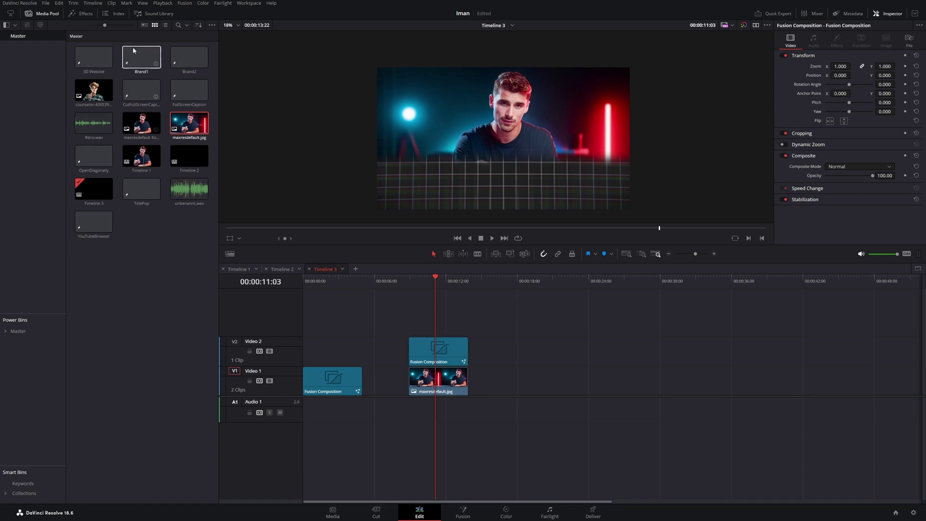
left_click(82, 14)
left_click(22, 360)
left_click_drag(119, 338, 411, 316)
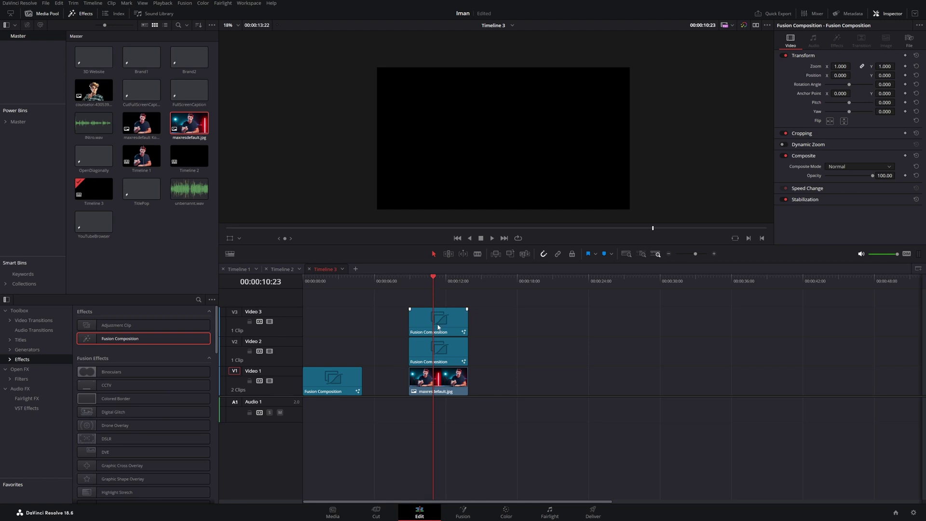
left_click(463, 512)
left_click_drag(322, 414, 574, 447)
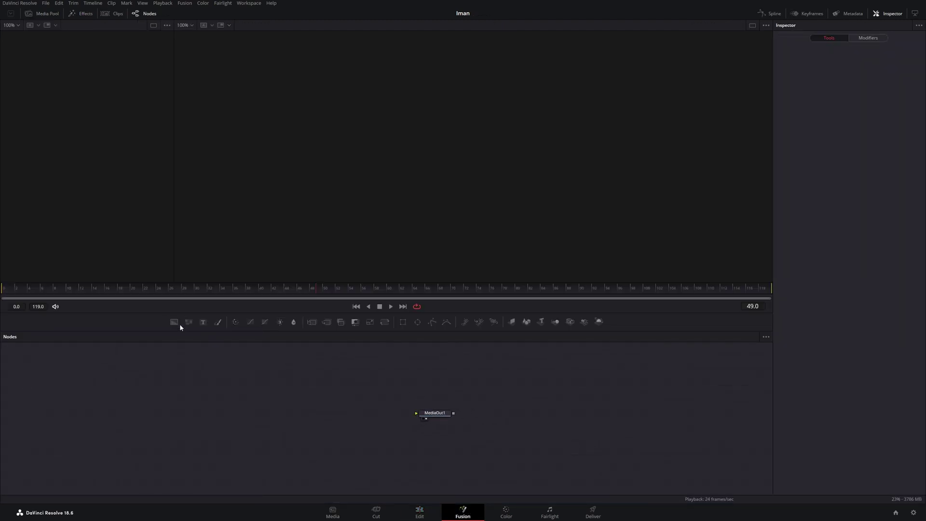
Connect a new Background1 into a Merge node and set its Alpha to 0
left_click_drag(174, 322, 215, 414)
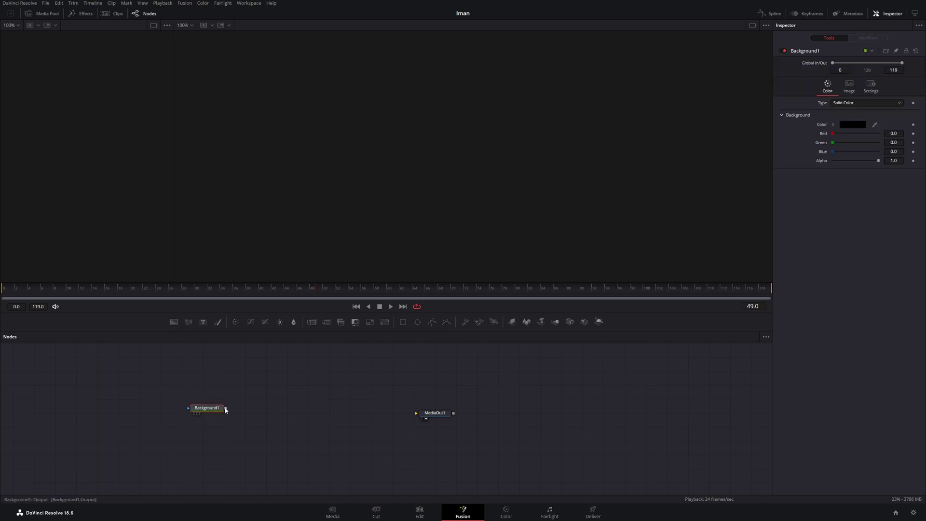
left_click_drag(327, 321, 417, 413)
left_click_drag(226, 408, 352, 410)
left_click_drag(203, 423, 358, 398)
left_click_drag(355, 409, 436, 464)
left_click(294, 464)
left_click(292, 457)
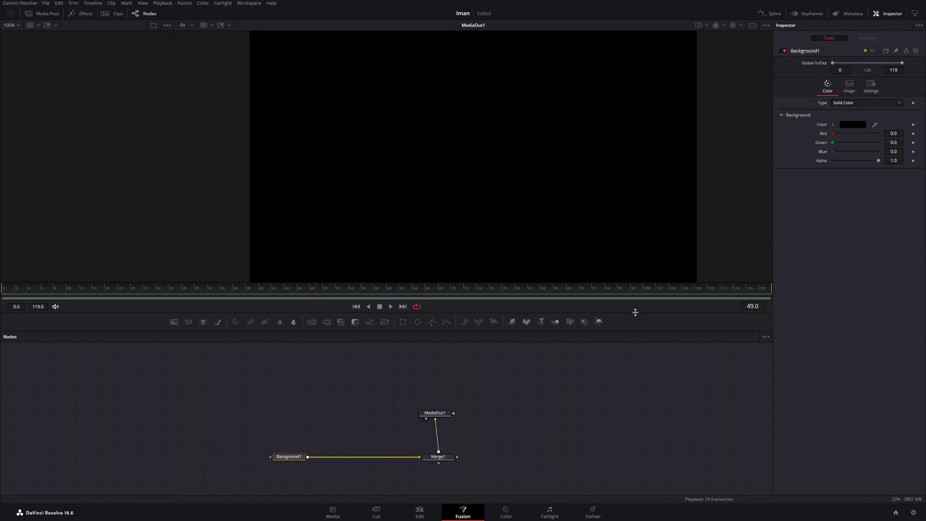
left_click_drag(879, 160, 833, 160)
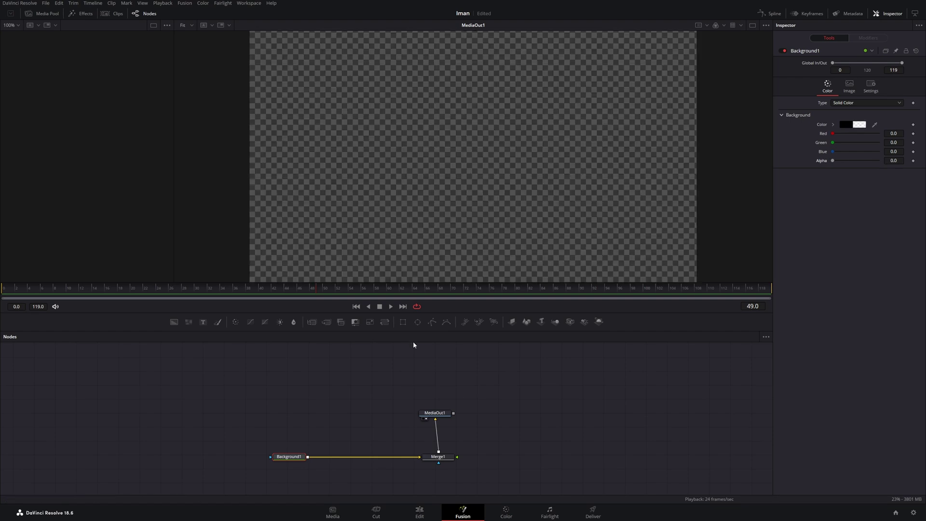
Feed a MultiMerge node into Merge1 and add Background2 with a Rectangle mask
left_click_drag(312, 322, 432, 458)
left_click_drag(377, 414, 354, 414)
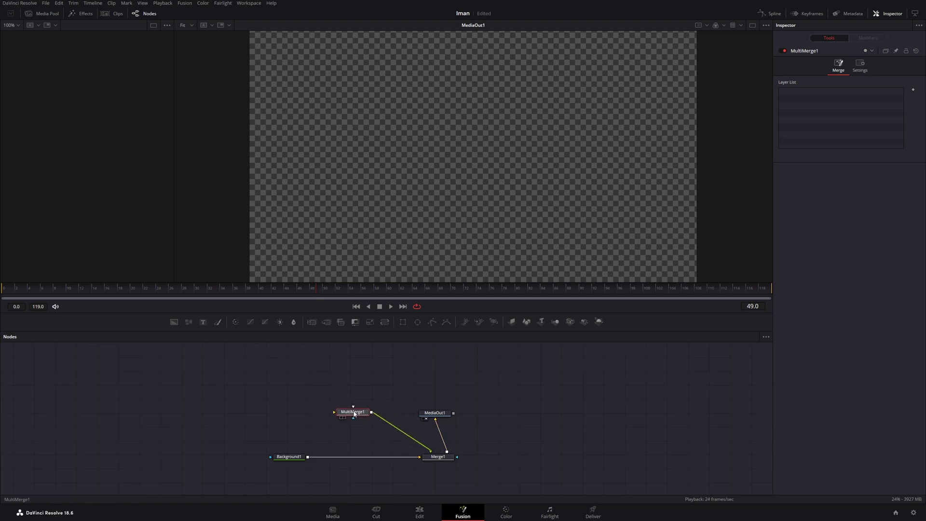
left_click_drag(225, 349, 237, 352)
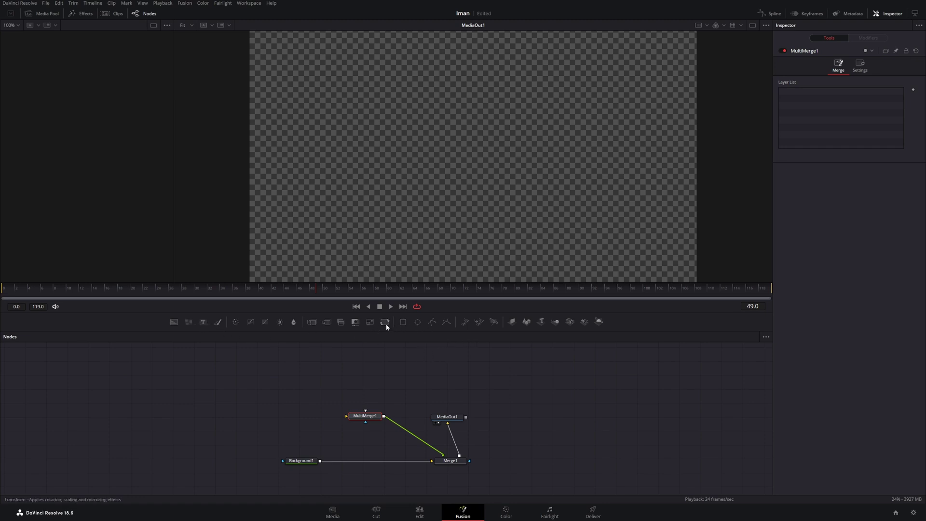
left_click_drag(175, 321, 197, 398)
left_click_drag(403, 322, 150, 401)
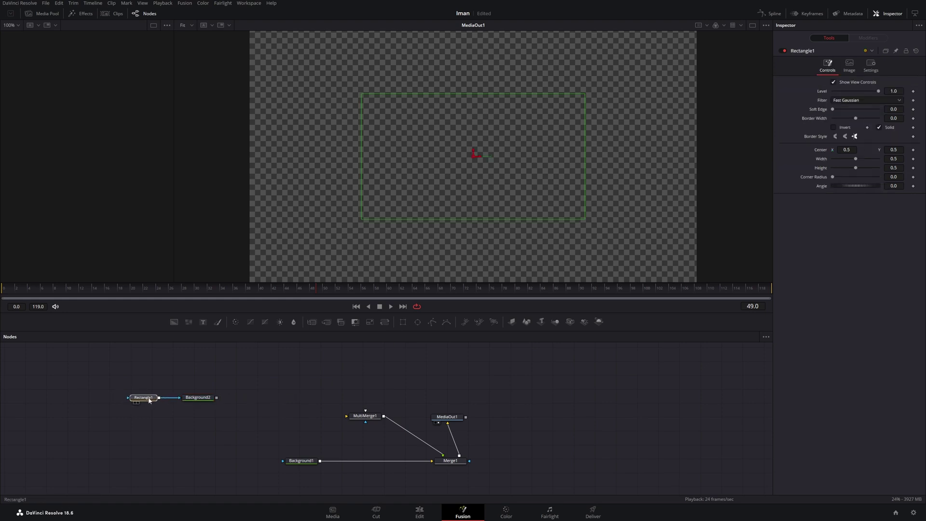
Make Background2 white and connect it into MultiMerge1
left_click(197, 398)
left_click(853, 125)
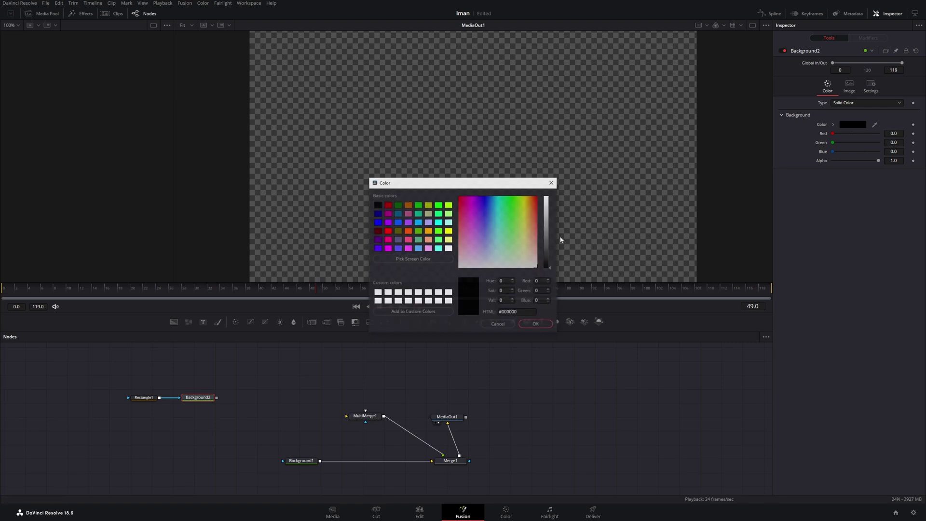
left_click_drag(547, 213, 542, 186)
left_click(536, 324)
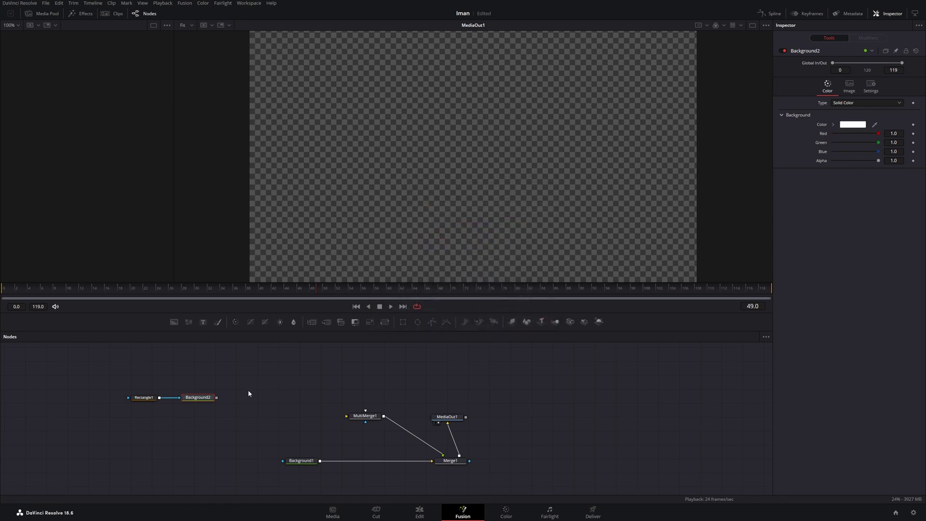
left_click_drag(217, 397, 368, 421)
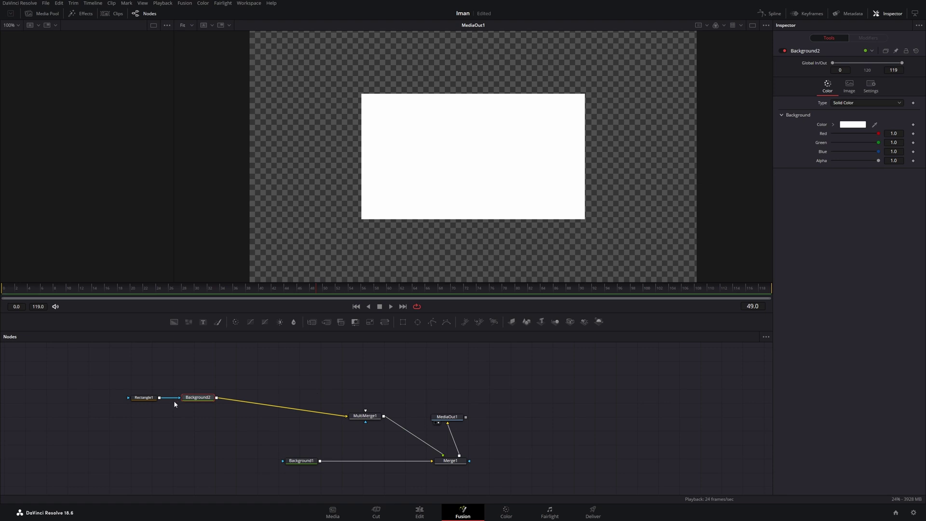
Shrink Rectangle1 to a thin line (height 0.016, width 0.354) and add a Text node
left_click(143, 397)
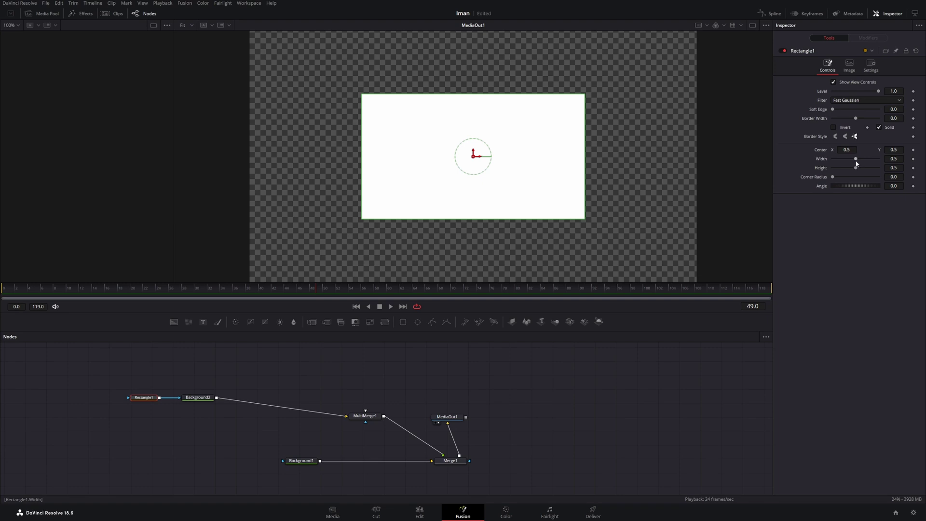
mouse_move(856, 170)
left_mouse_down()
mouse_move(833, 168)
mouse_move(850, 163)
left_mouse_up()
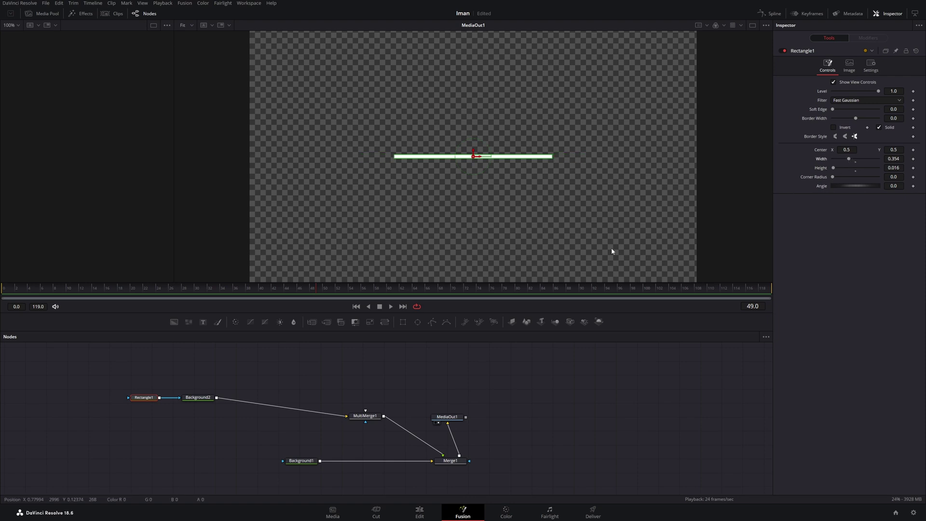
left_click_drag(217, 374, 278, 395)
left_click_drag(203, 322, 427, 452)
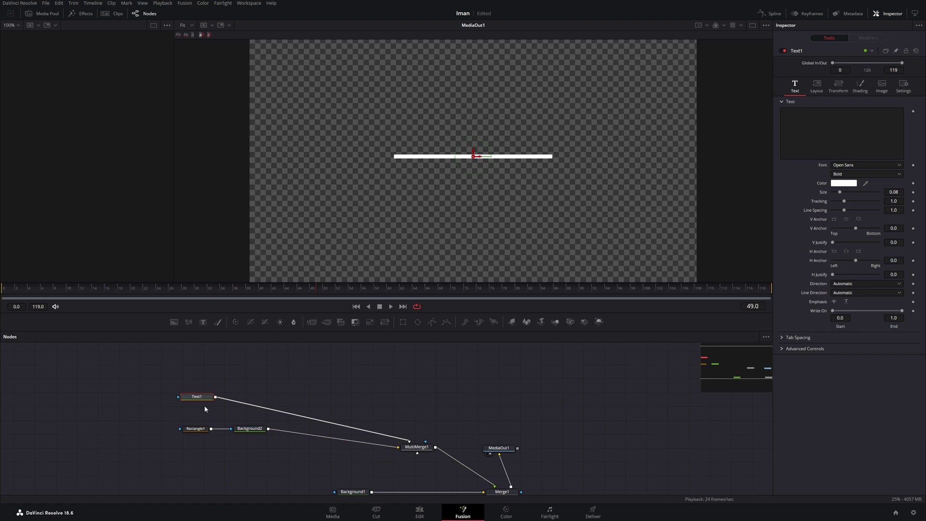
Enter % as Text1's text, enlarge it, and move it up and right
left_click(838, 116)
type("%")
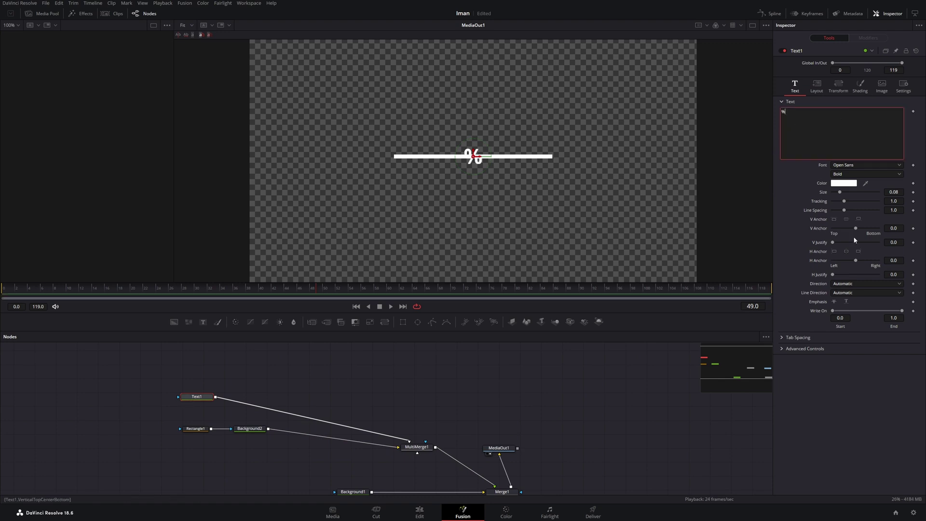
left_click_drag(840, 192, 849, 192)
left_click_drag(490, 140, 509, 134)
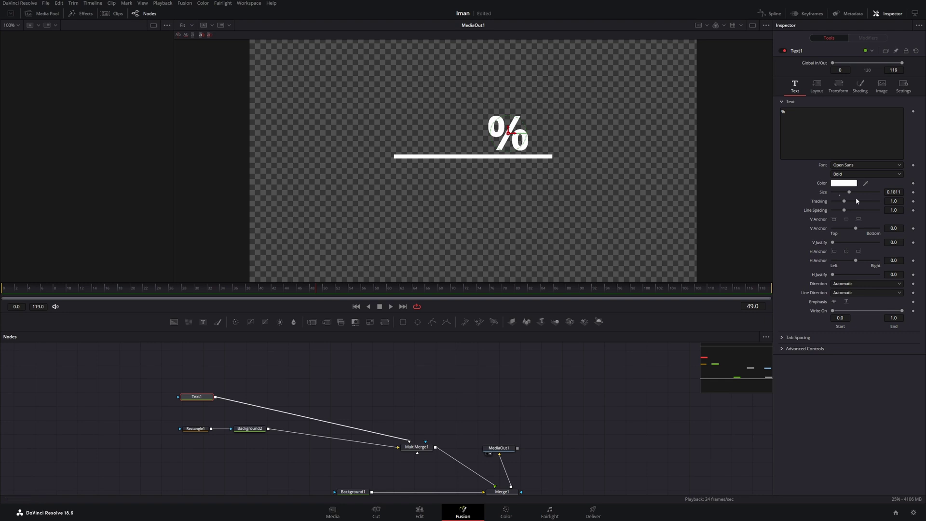
Set the % font to Montserrat in the Black Italic style
left_click(849, 165)
left_click(845, 209)
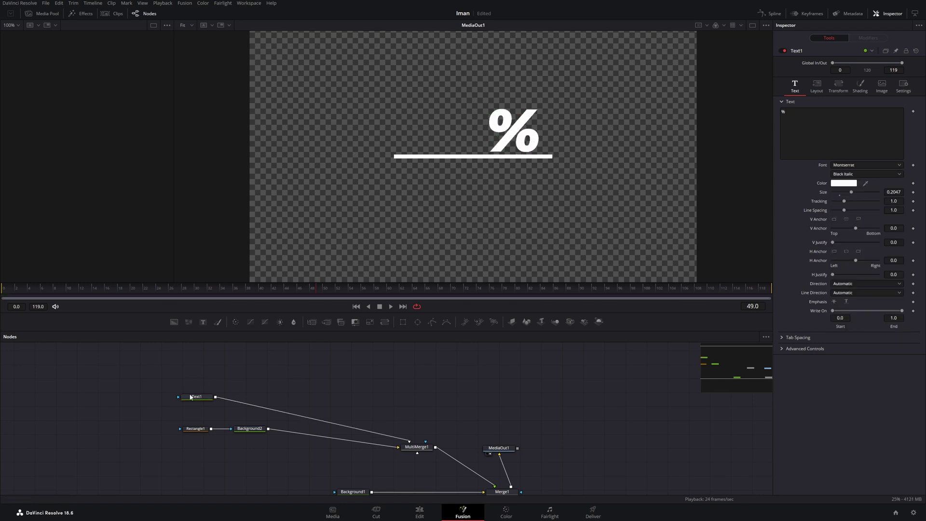
left_click(194, 397)
Paste a copy of the text node as Text1_1 and wire it into MultiMerge1
left_click(243, 367)
key("ctrl+v")
left_click_drag(234, 370, 414, 445)
left_click_drag(202, 377, 199, 378)
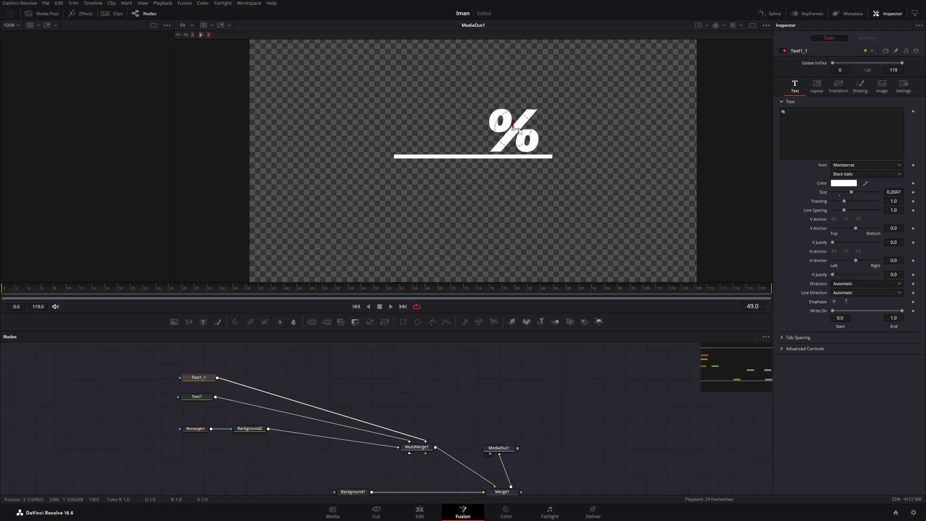
Anchor Text1_1 on the right and place it just left of the first %
left_click_drag(518, 130, 460, 129)
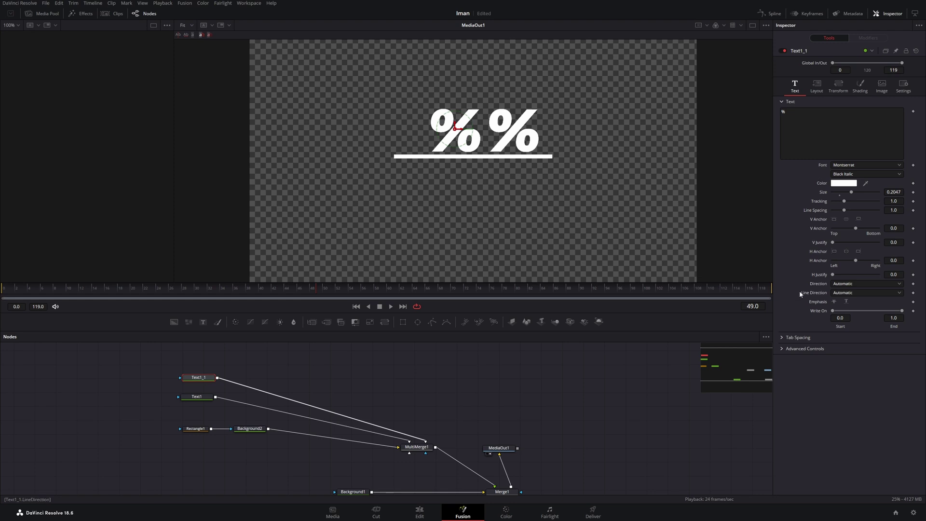
left_click(859, 252)
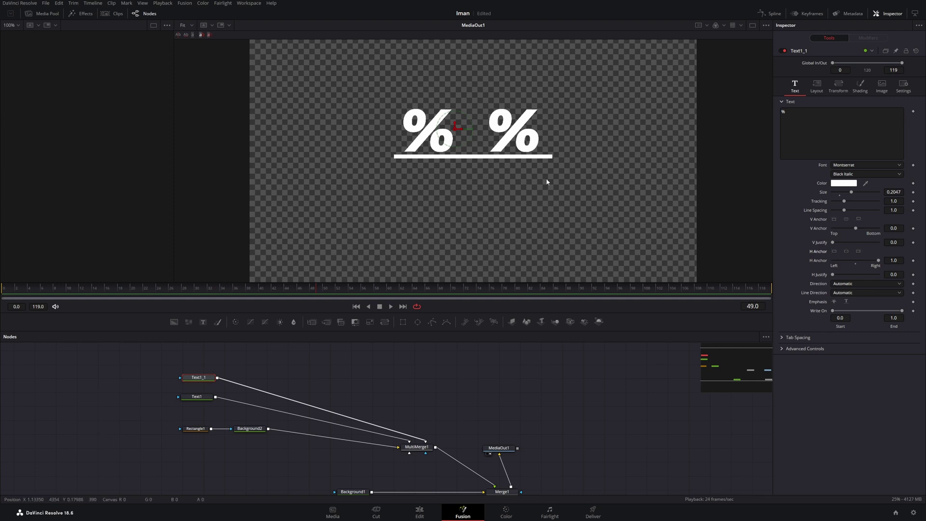
left_click_drag(462, 132, 495, 130)
Replace Text1_1's % with the numbers 1 through 9, each on its own line
left_click(827, 135)
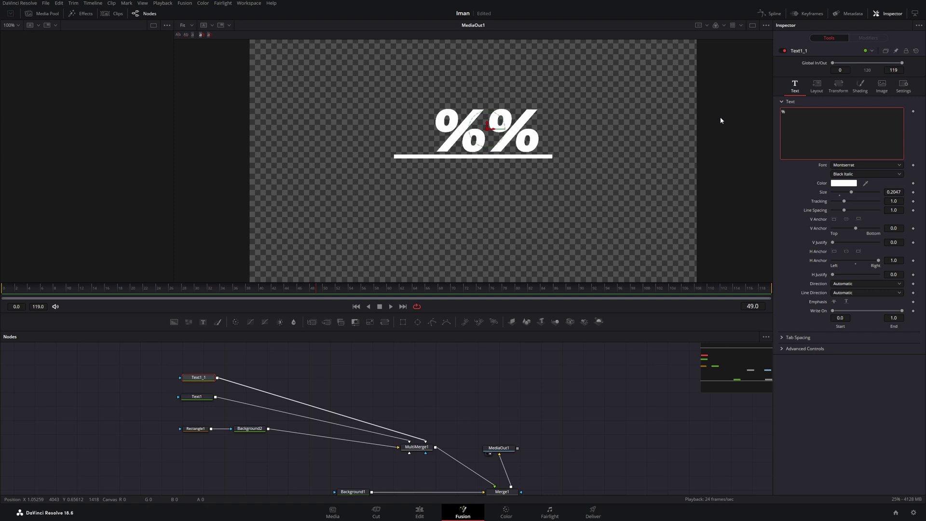
key("BackSpace")
type("1")
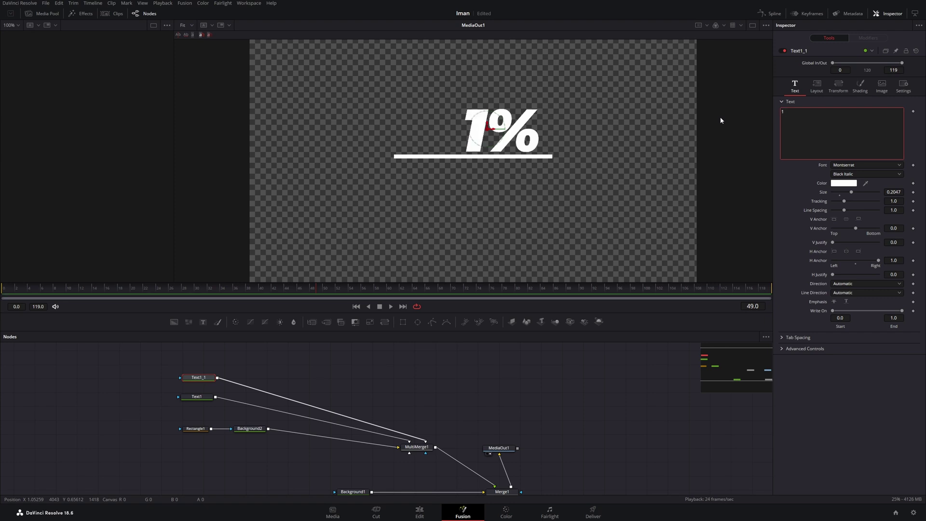
key("Return")
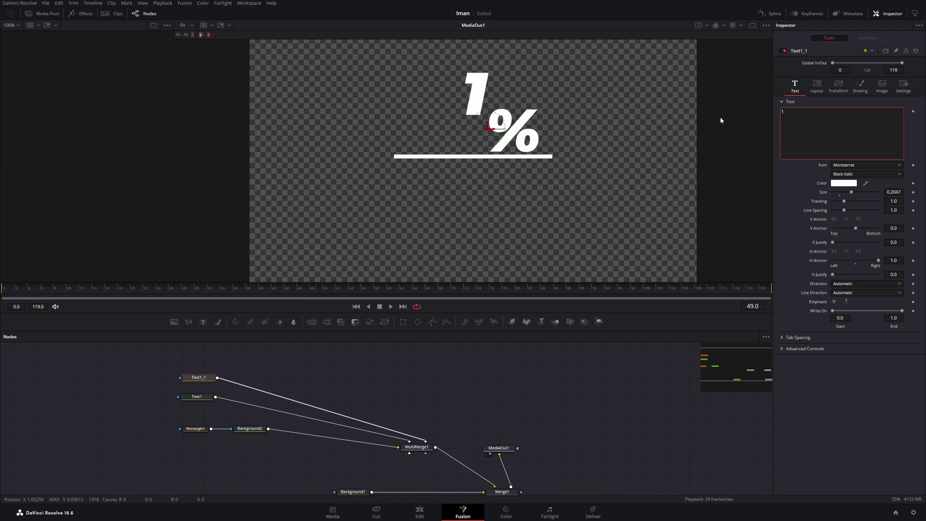
type("2")
key("Return")
type("3")
key("Return")
type("4")
key("Return")
type("5")
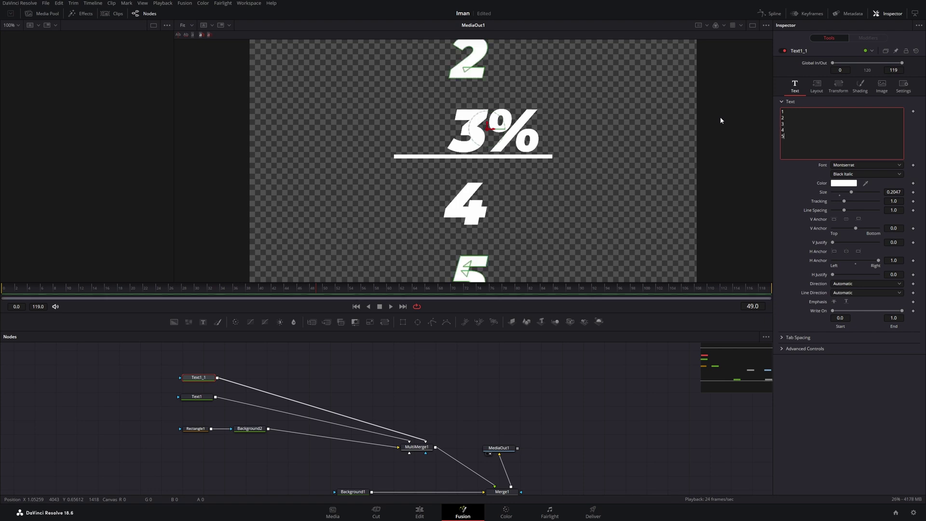
key("Return")
type("6")
key("Return")
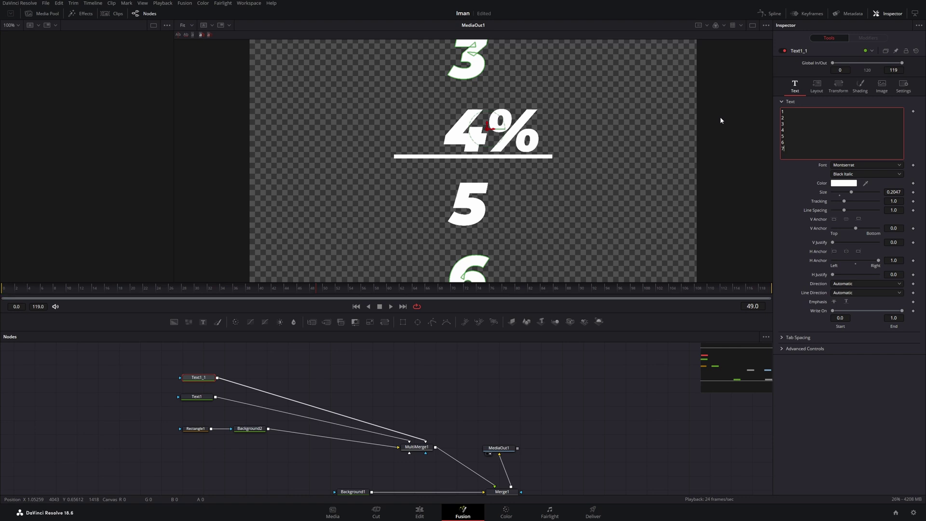
type("7")
key("Return")
type("8")
key("Return")
type("9")
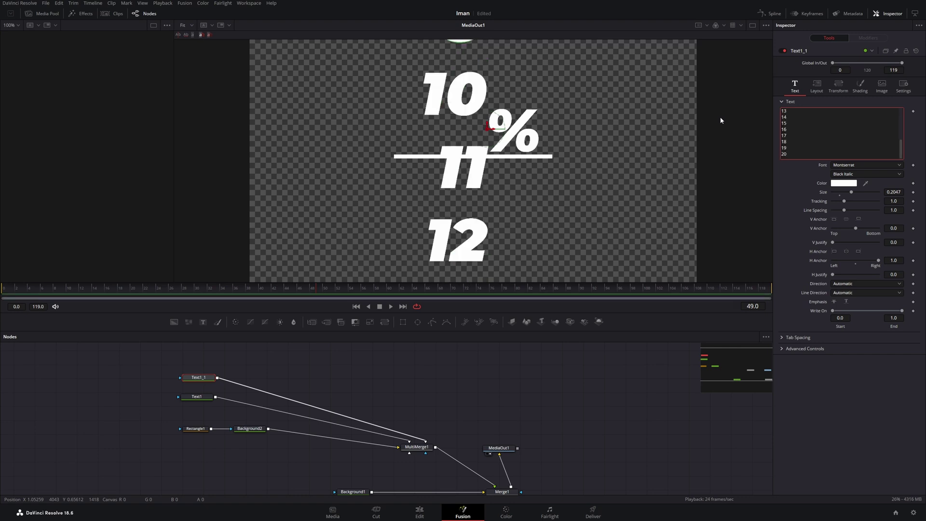
Move the number column down so 1 sits beside the %
left_click(487, 126)
left_click_drag(489, 142, 480, 383)
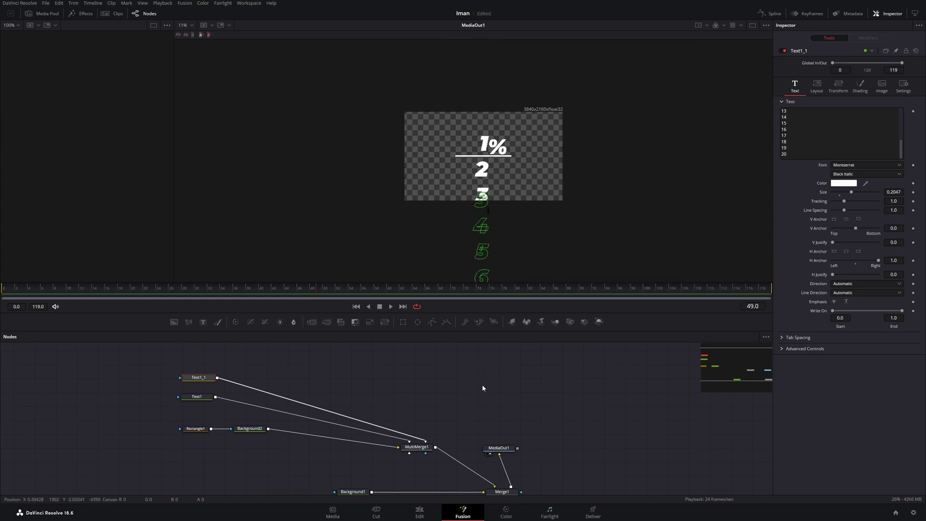
scroll(516, 146, "up", 5)
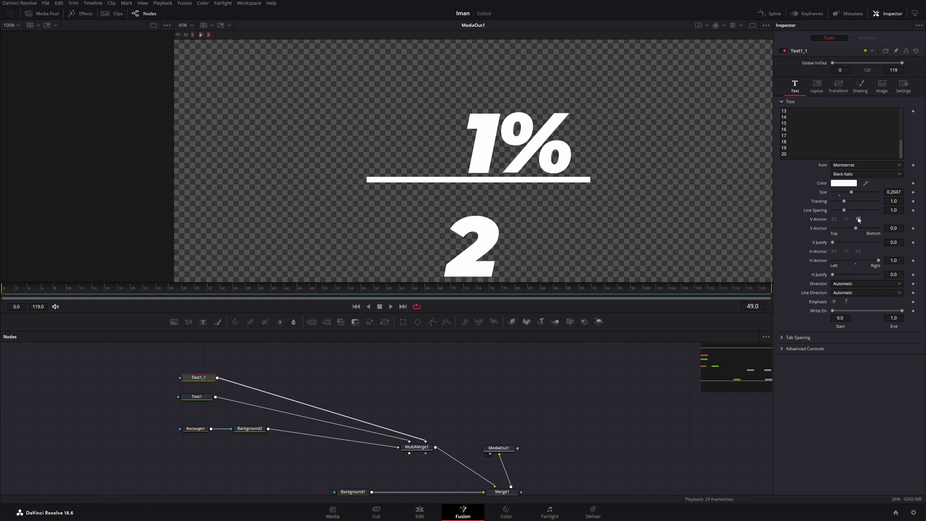
Nudge the column left, keyframe its Center so it rolls upward, and add a Rectangle node
left_click(817, 86)
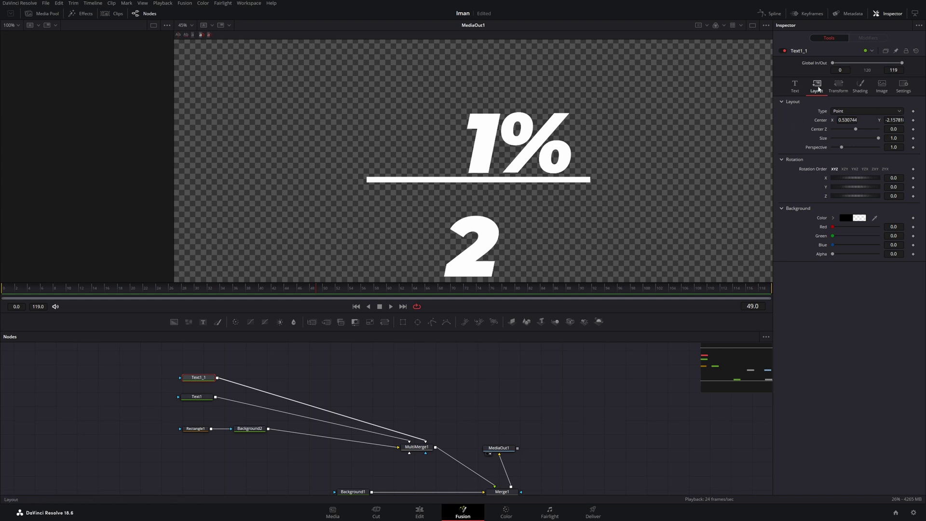
left_click_drag(847, 120, 836, 119)
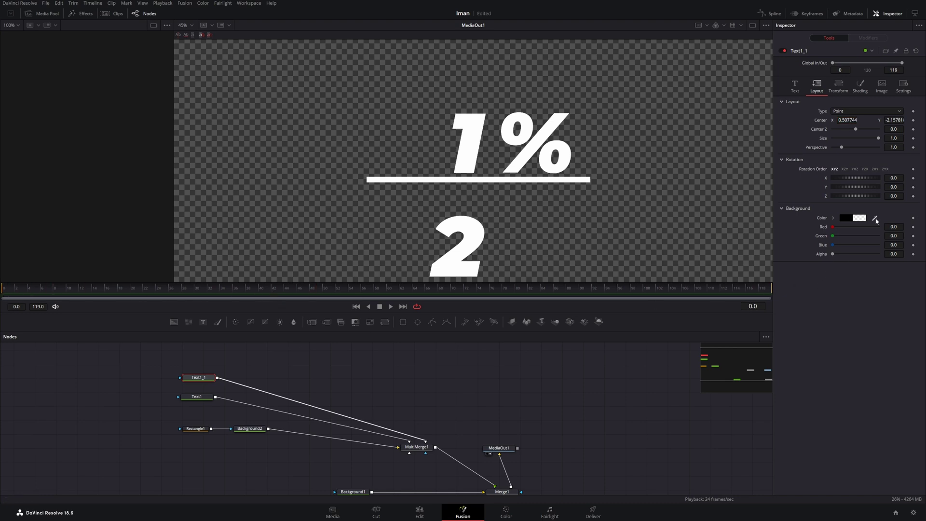
left_click(914, 120)
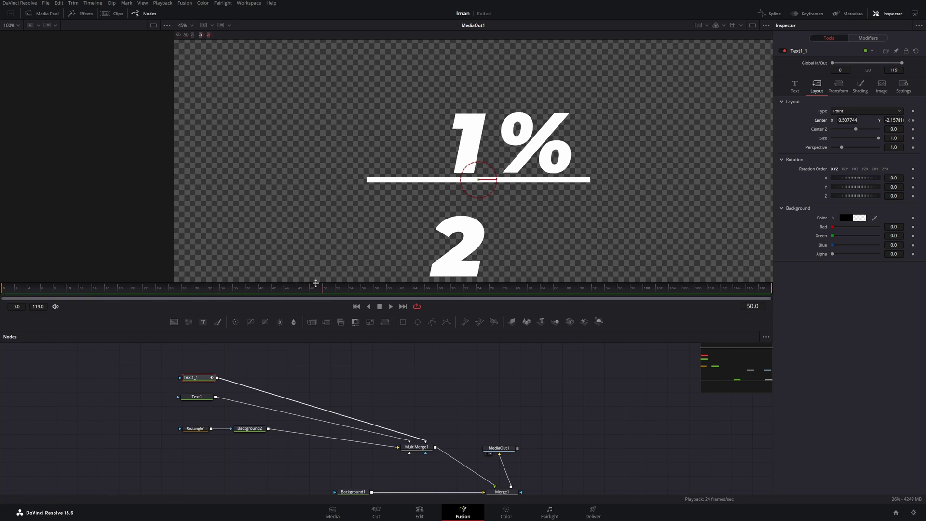
left_click_drag(899, 121, 925, 120)
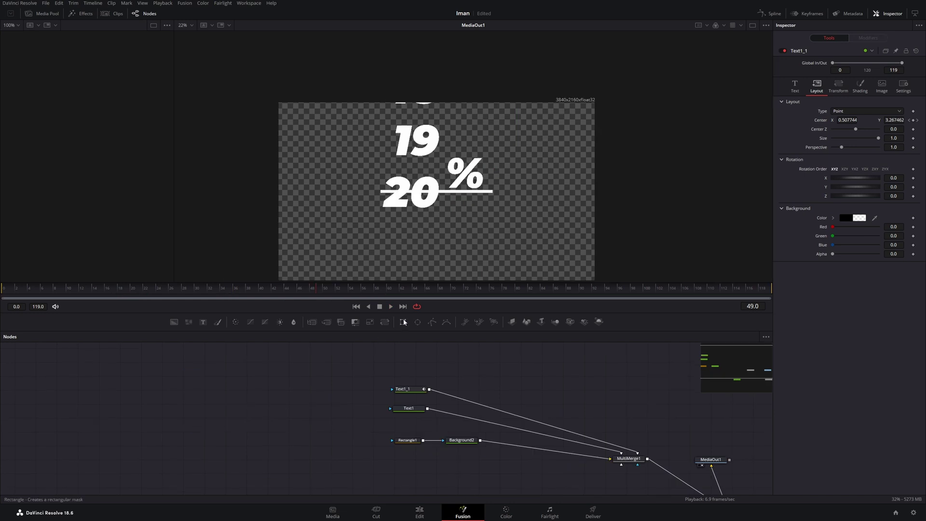
left_click_drag(403, 322, 393, 392)
Mask Text1_1 with Rectangle2, raise it over the current number, and soften its edge
left_click_drag(302, 391, 348, 390)
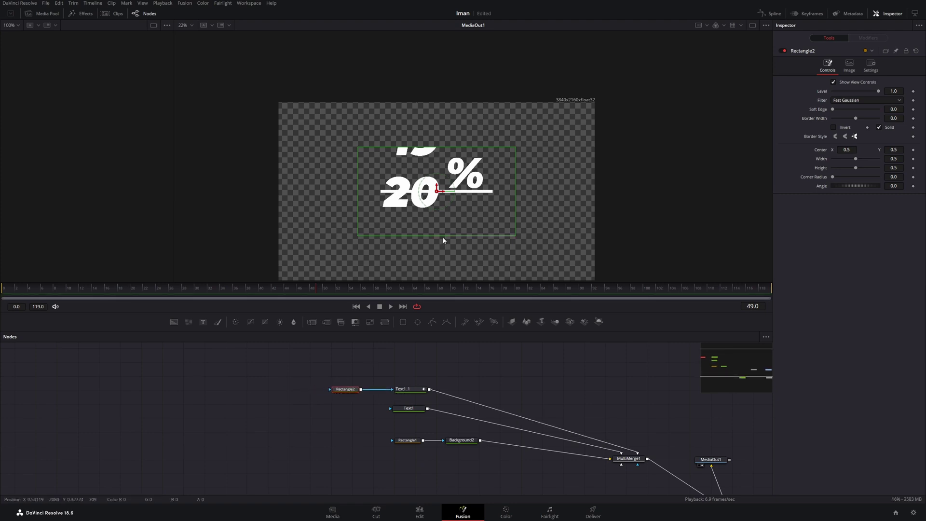
left_click_drag(414, 222, 412, 204)
left_click_drag(834, 109, 853, 120)
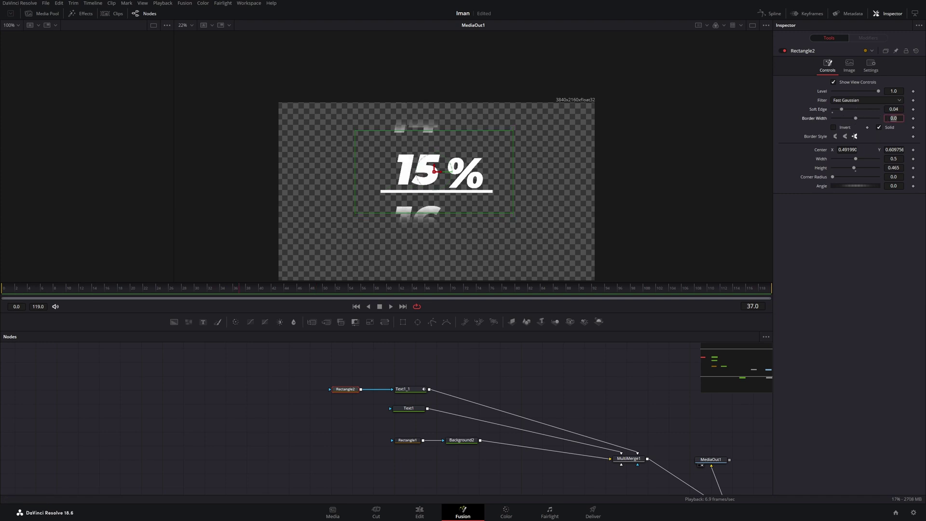
Feed a Rectangle3 into Rectangle2, change Rectangle2's Paint Mode, and raise Rectangle3 to Y 0.752
left_click_drag(403, 322, 331, 389)
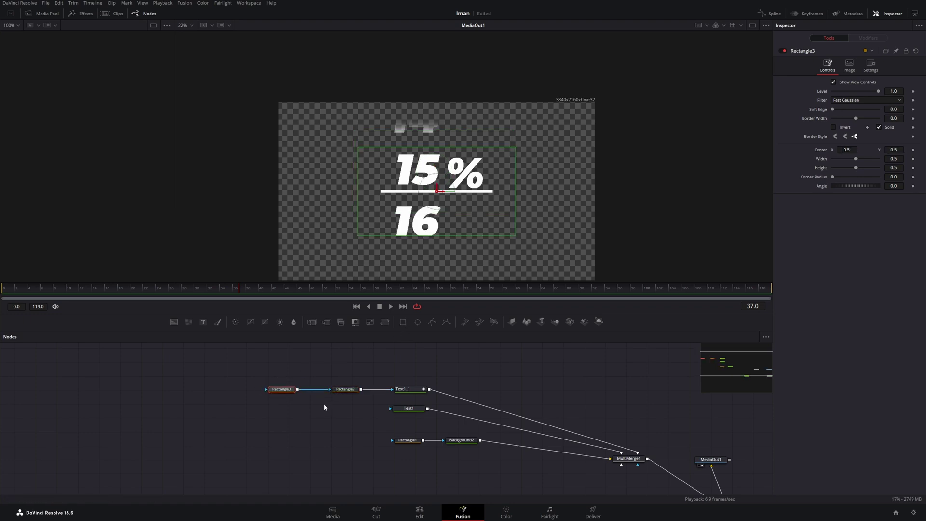
left_click(346, 389)
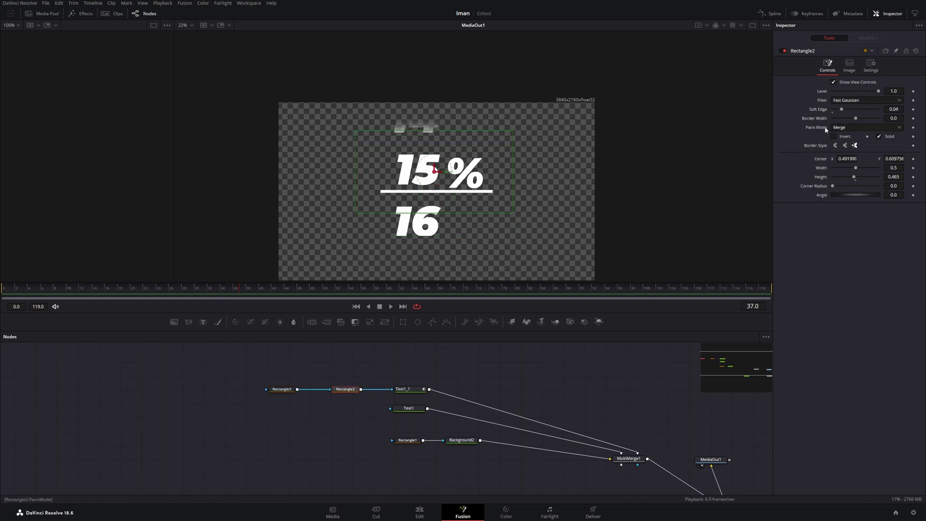
left_click(840, 128)
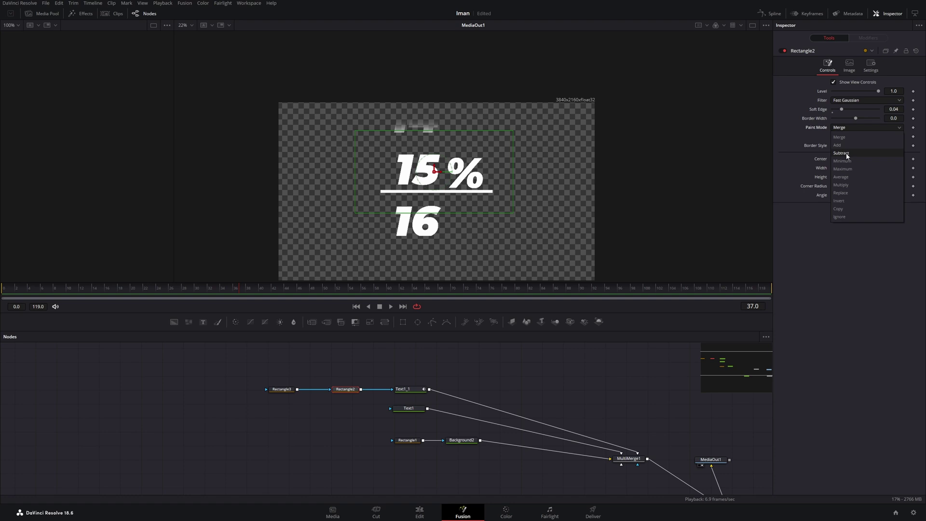
left_click(844, 185)
left_click(282, 389)
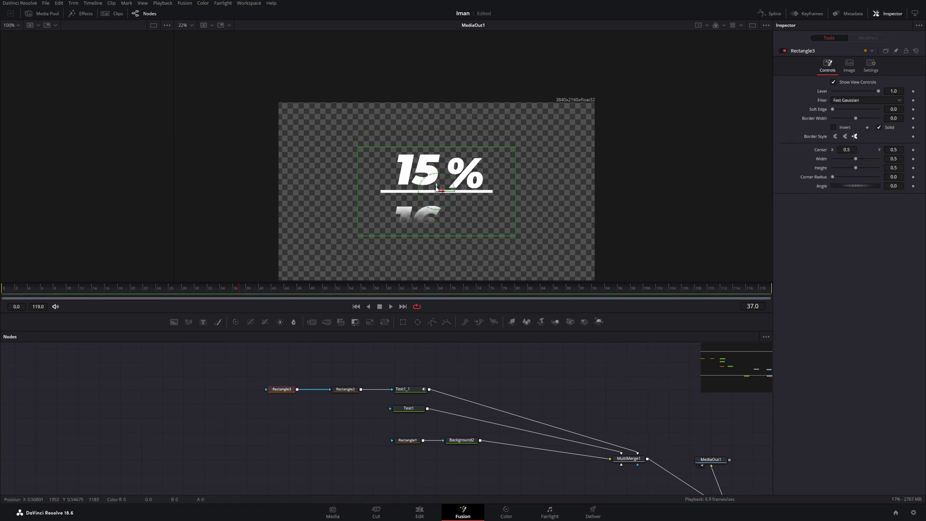
left_click_drag(437, 173, 435, 144)
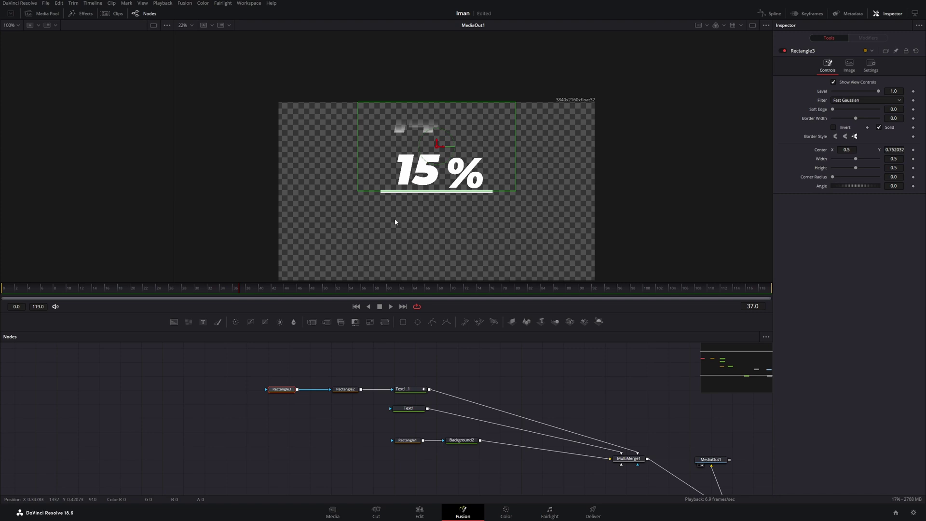
Tighten the number column's line spacing to 0.787
left_click(400, 388)
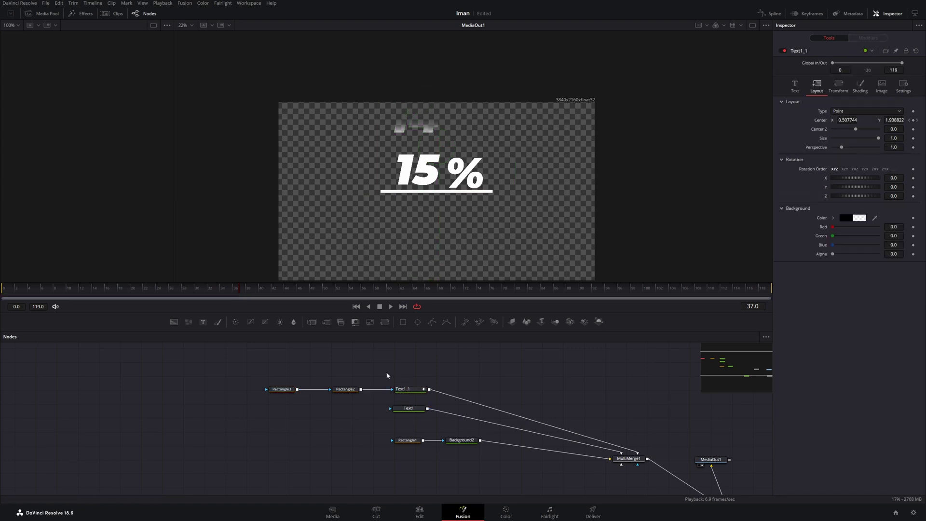
left_click(795, 86)
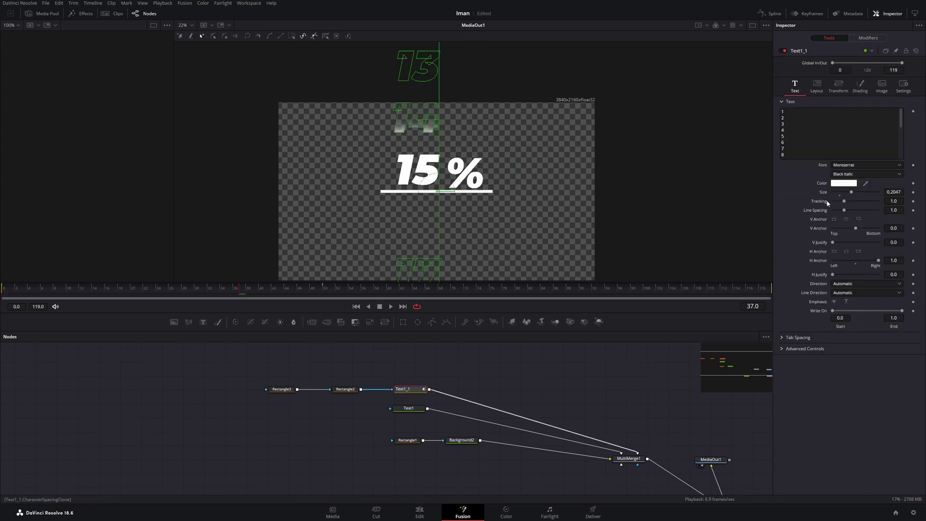
left_click_drag(844, 211, 843, 212)
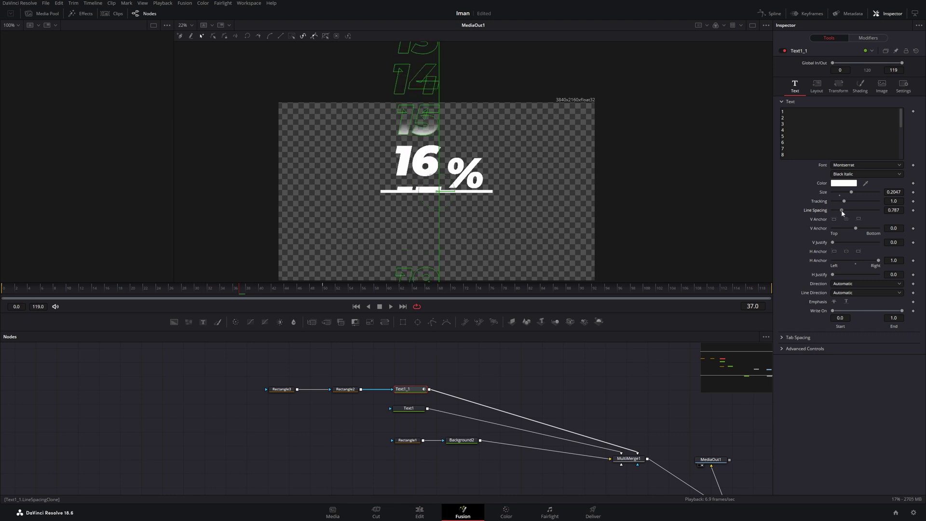
Realign Center Y at frames 50 and 0, ending at 2.792182 so 20 meets the %
left_click_drag(241, 289, 326, 289)
left_click(817, 87)
left_click_drag(899, 120, 687, 141)
left_click_drag(894, 120, 650, 130)
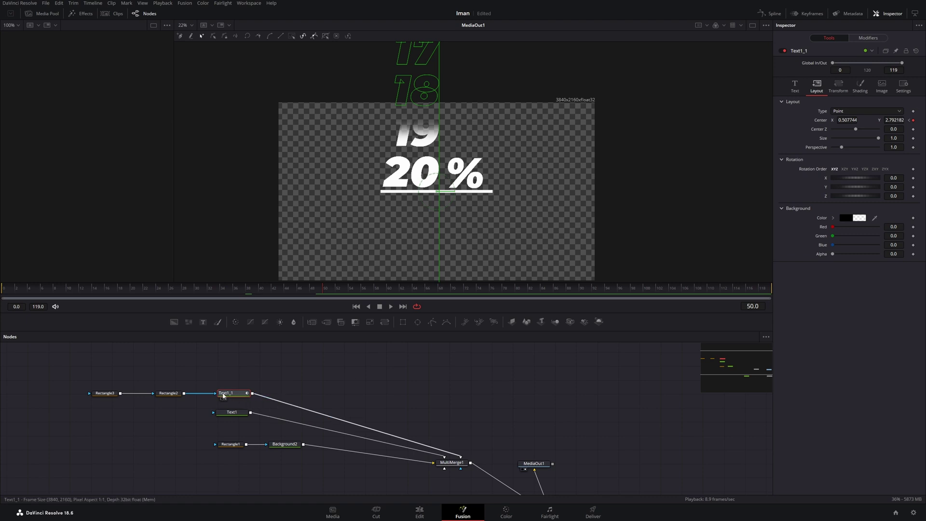
Select both Displacement keyframes in the Spline editor and flatten their handles
left_click(770, 14)
left_click(30, 375)
left_click_drag(503, 391, 312, 462)
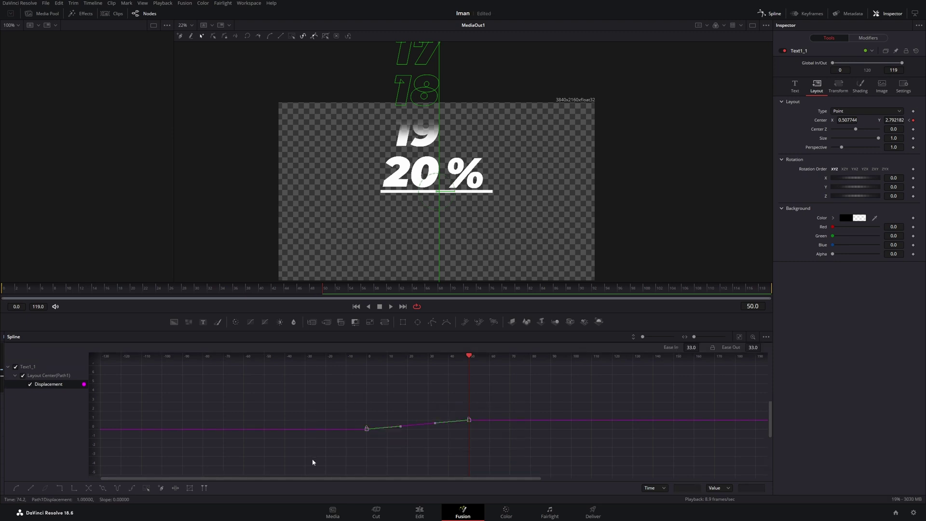
key("shift+s")
Set Ease In to 50 and turn on Motion Blur for the number column
double_click(693, 348)
type("50")
key("Return")
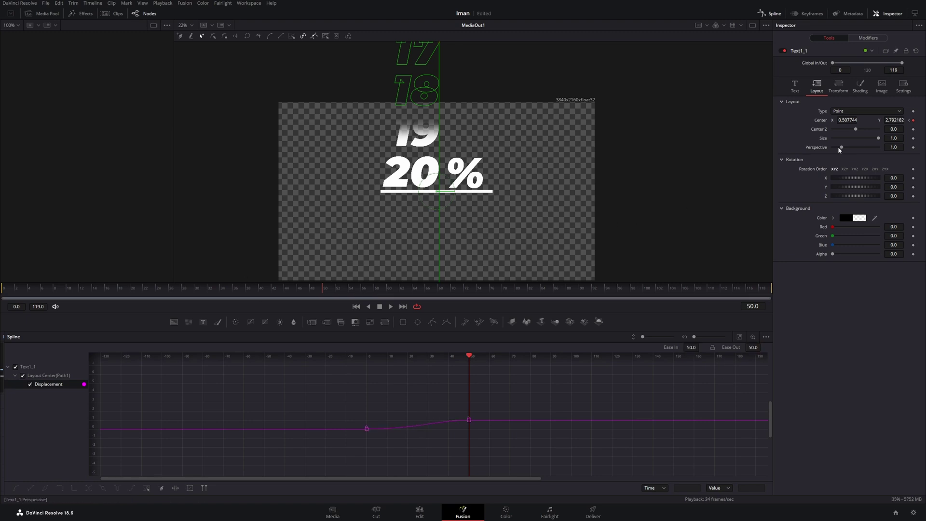
left_click(905, 90)
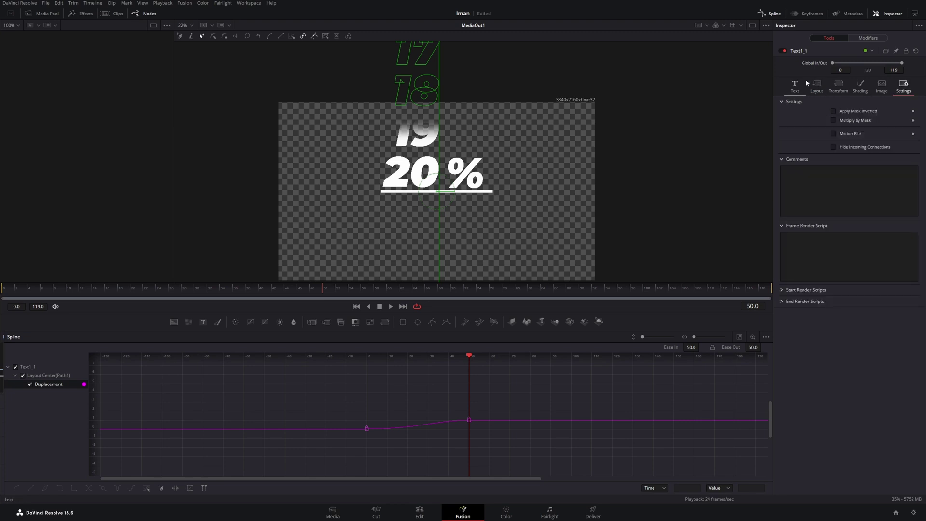
left_click(834, 133)
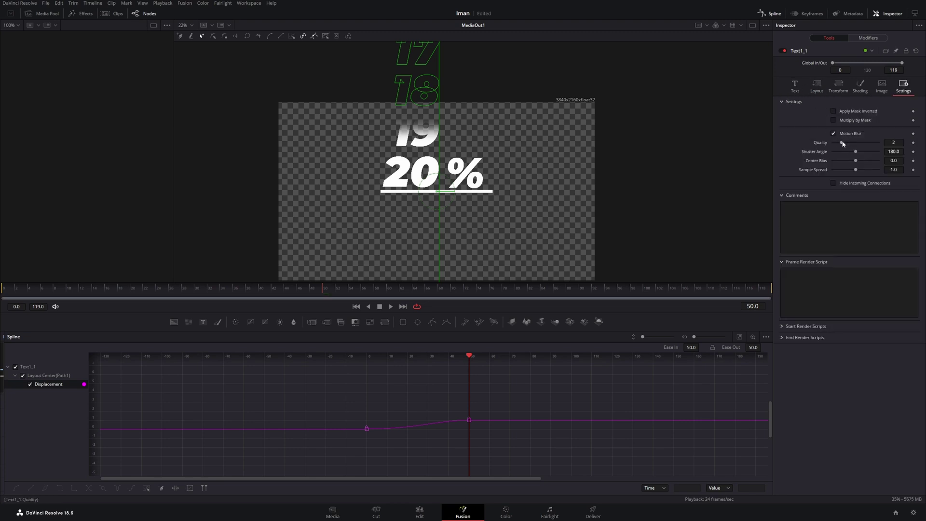
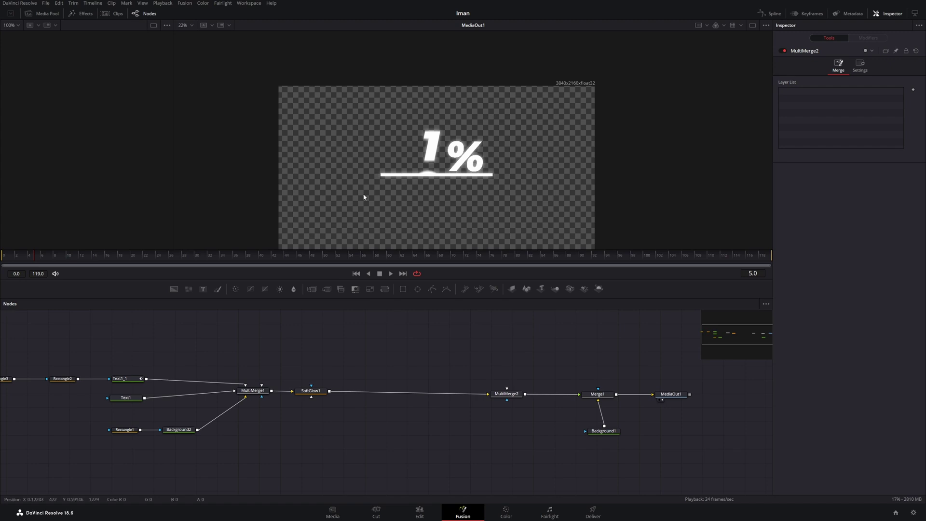
Add a Background3 node masked by a new Rectangle4 and feed it into MultiMerge2
left_click_drag(300, 333, 167, 367)
left_click_drag(174, 289, 343, 357)
left_click_drag(402, 289, 296, 361)
left_click_drag(362, 358, 374, 430)
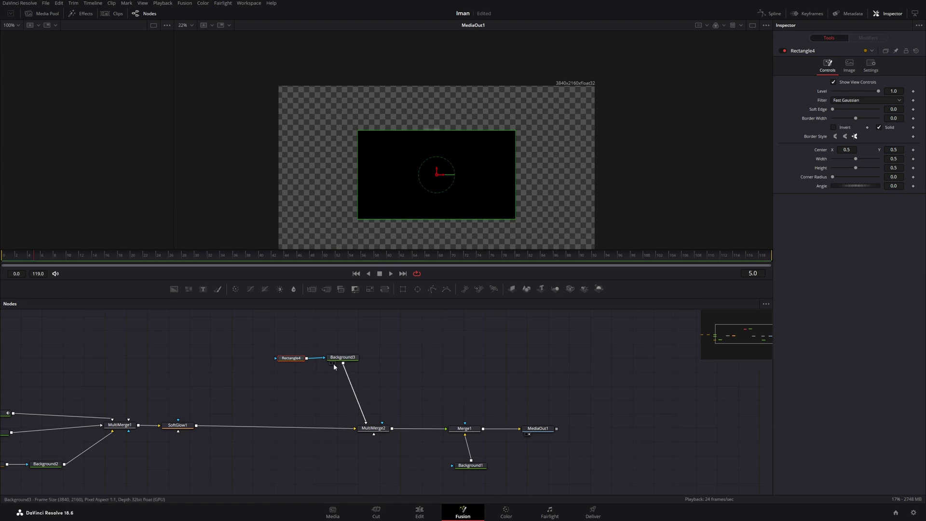
left_click_drag(343, 357, 366, 358)
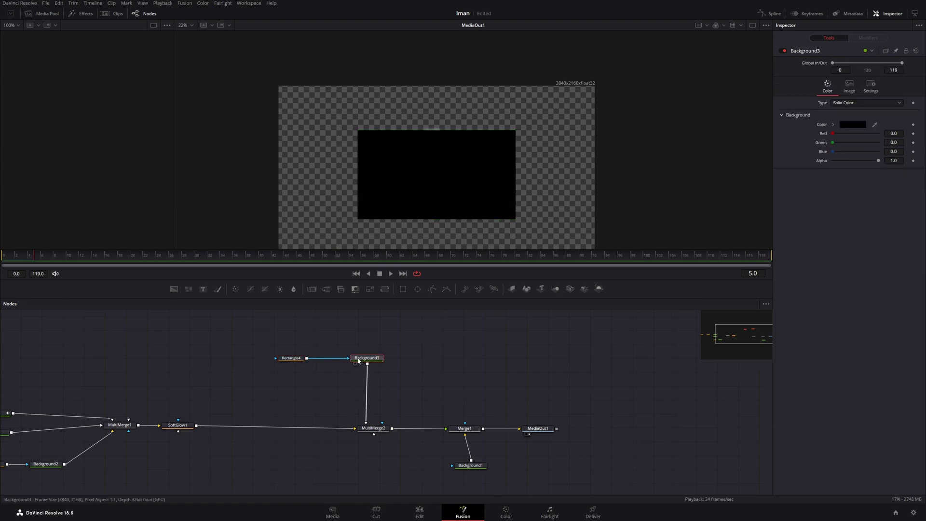
Make Background3 light grey #f0f0f0 and narrow Rectangle4 to a tall 0.15-wide bar
left_click(852, 125)
left_click_drag(546, 213, 548, 206)
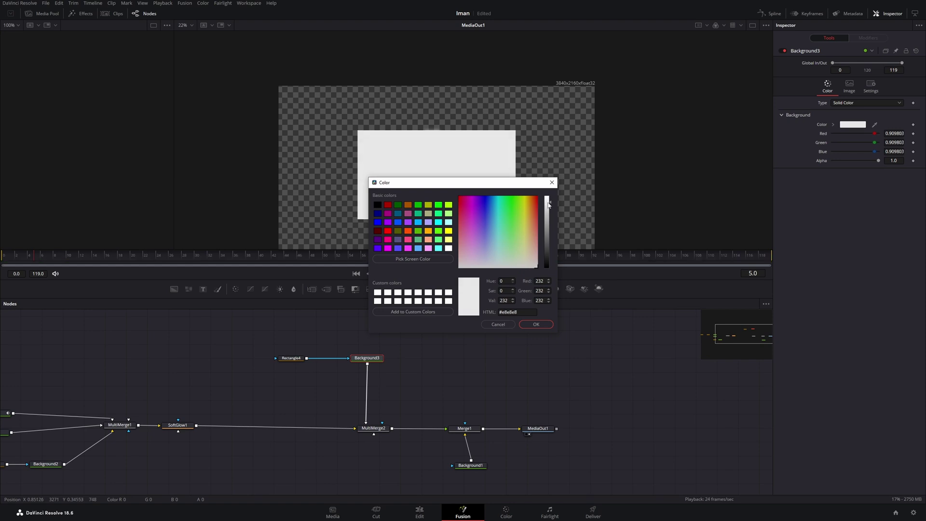
left_click_drag(549, 205, 550, 202)
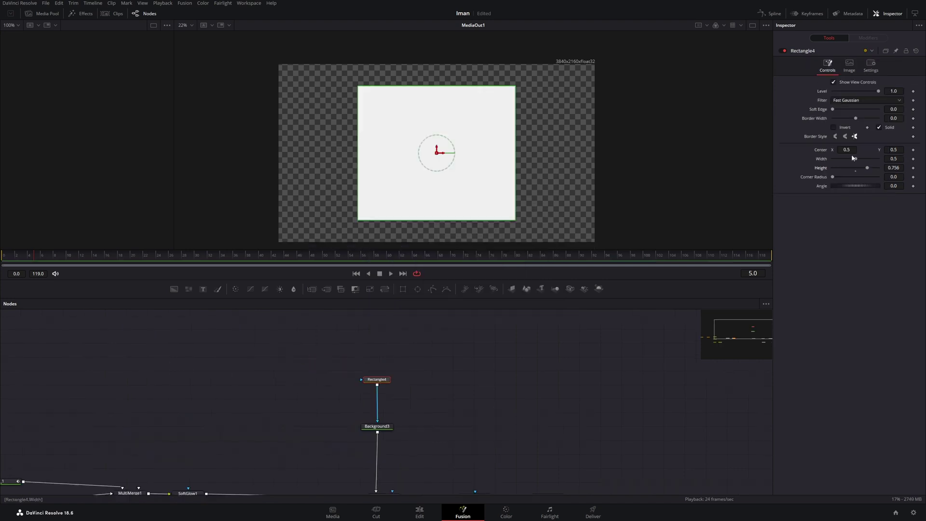
left_click_drag(855, 159, 839, 160)
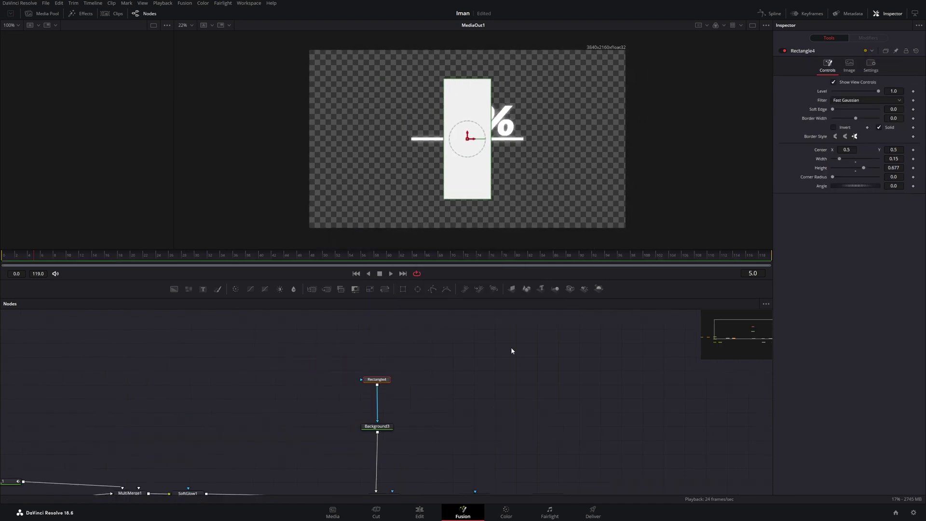
Paste an instance of Rectangle4 and connect it as Rectangle4's mask
left_click_drag(482, 414, 506, 376)
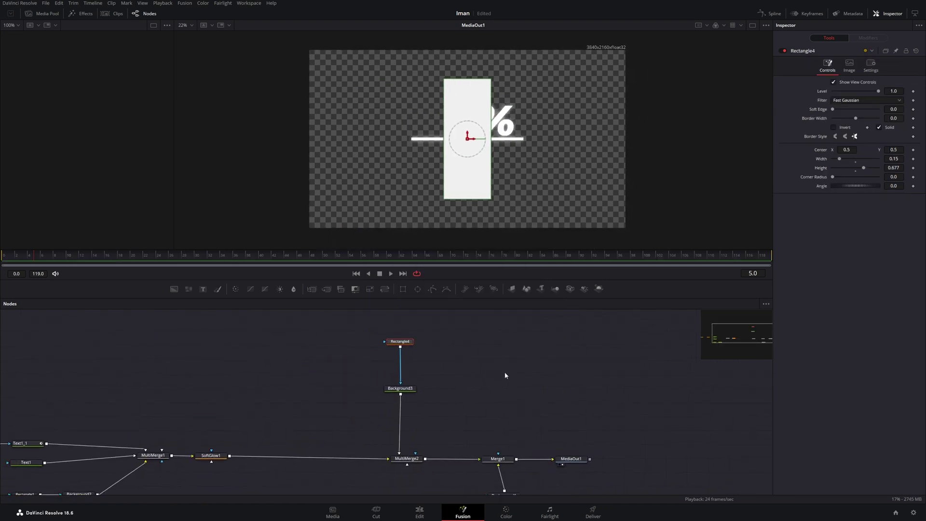
left_click_drag(403, 341, 395, 320)
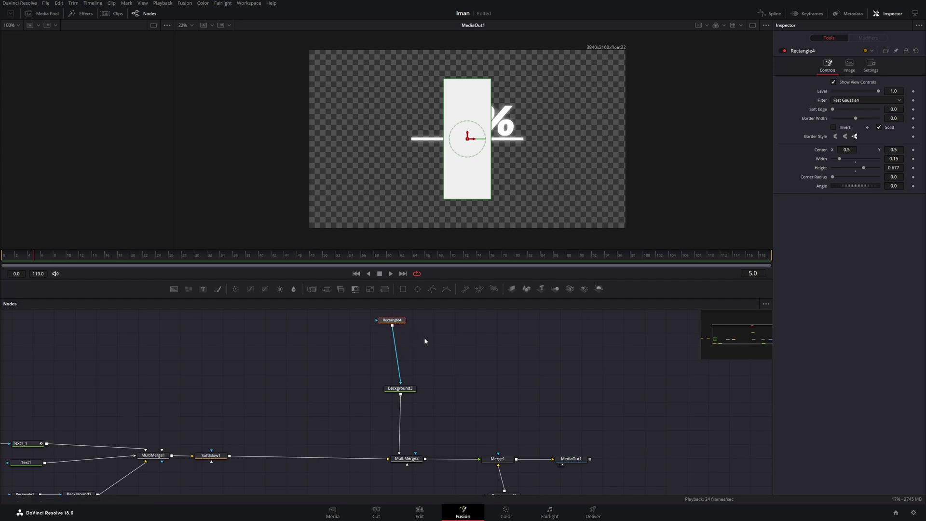
left_click(440, 349)
key("ctrl+shift+v")
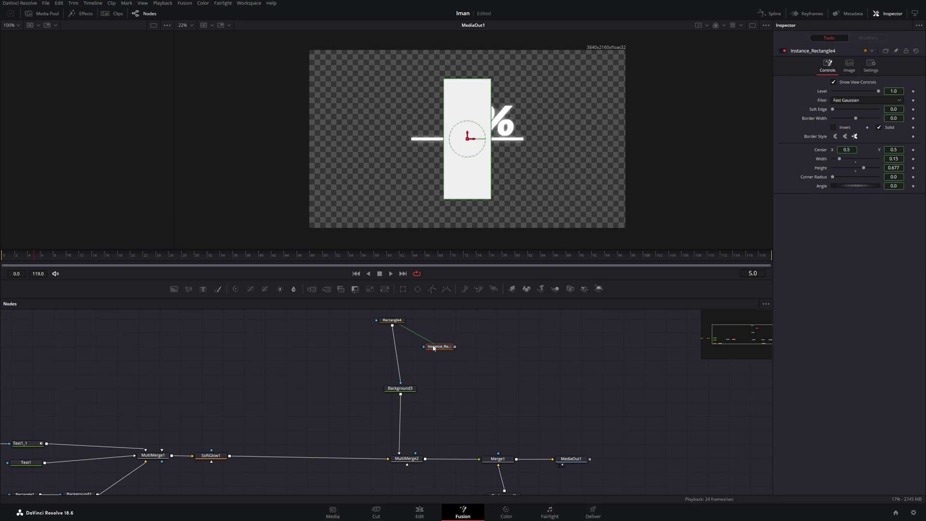
mouse_move(445, 346)
left_mouse_down()
mouse_move(444, 327)
mouse_move(443, 350)
left_mouse_up()
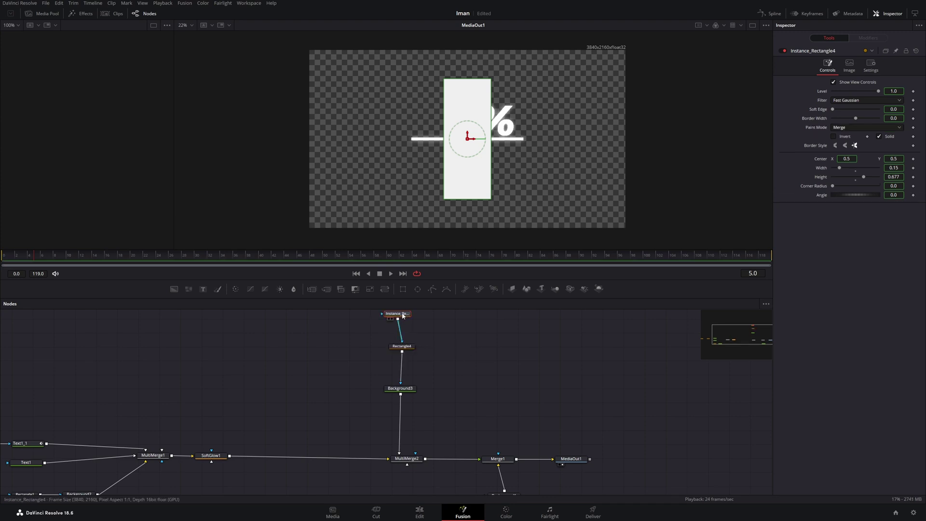
left_click_drag(403, 315, 454, 322)
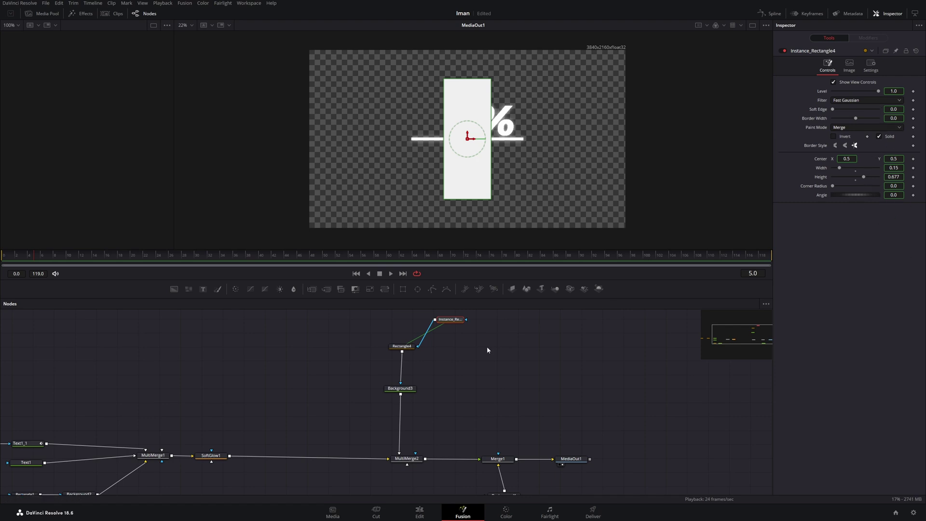
Deinstance the instance's Width and Height and shrink them to 0.134 × 0.646
right_click(821, 168)
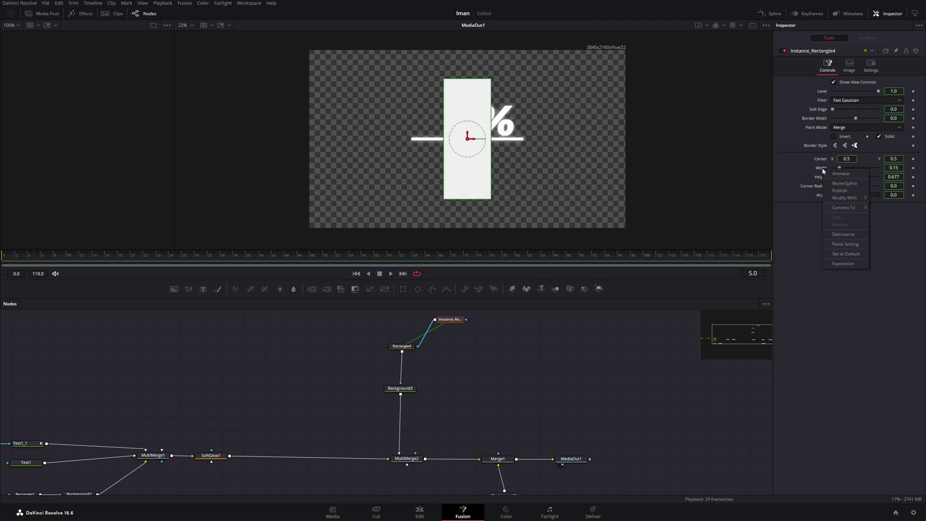
left_click(840, 235)
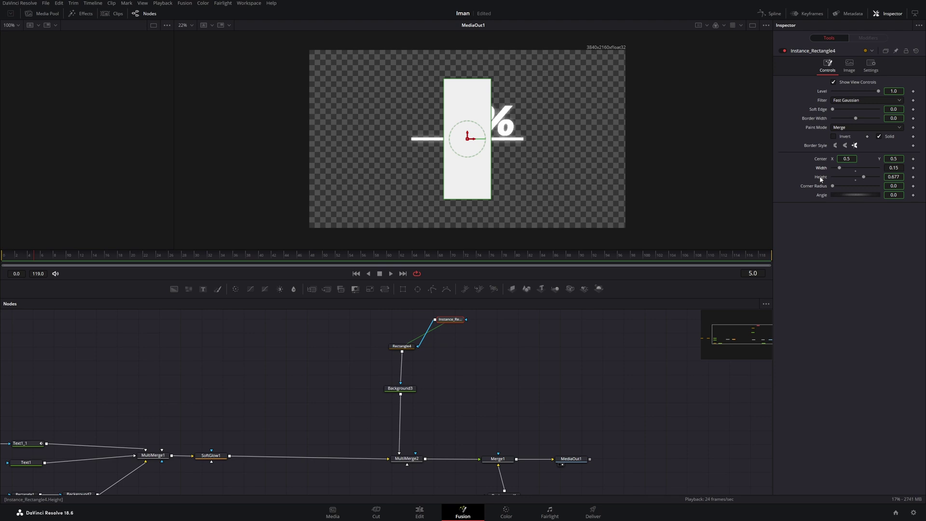
right_click(822, 177)
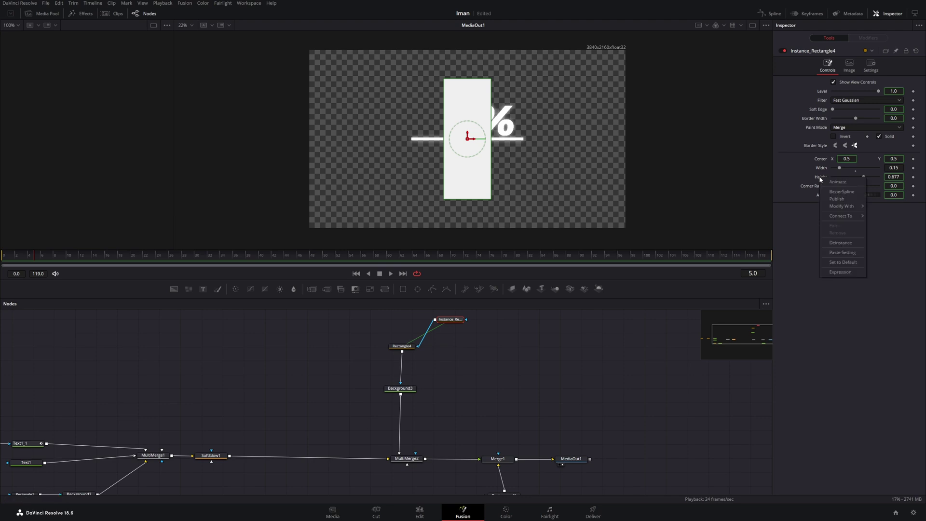
left_click(839, 243)
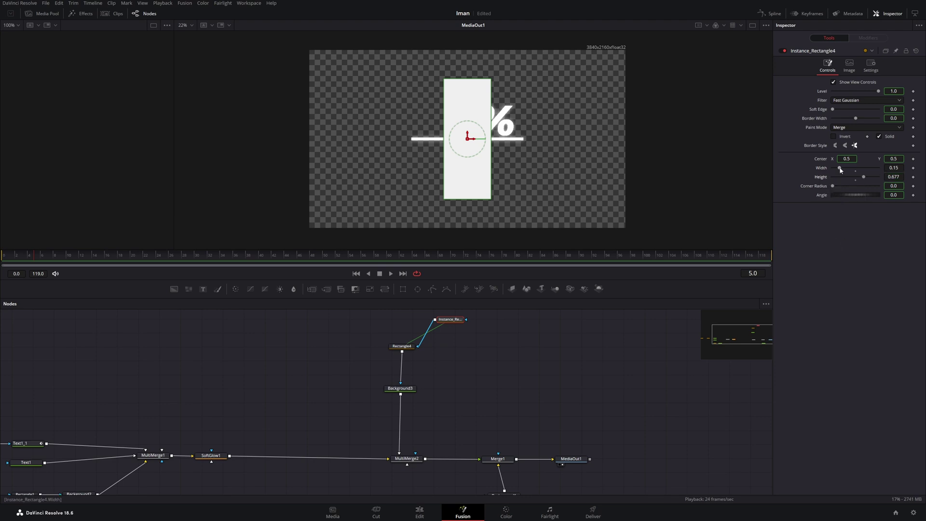
left_click_drag(840, 169, 862, 177)
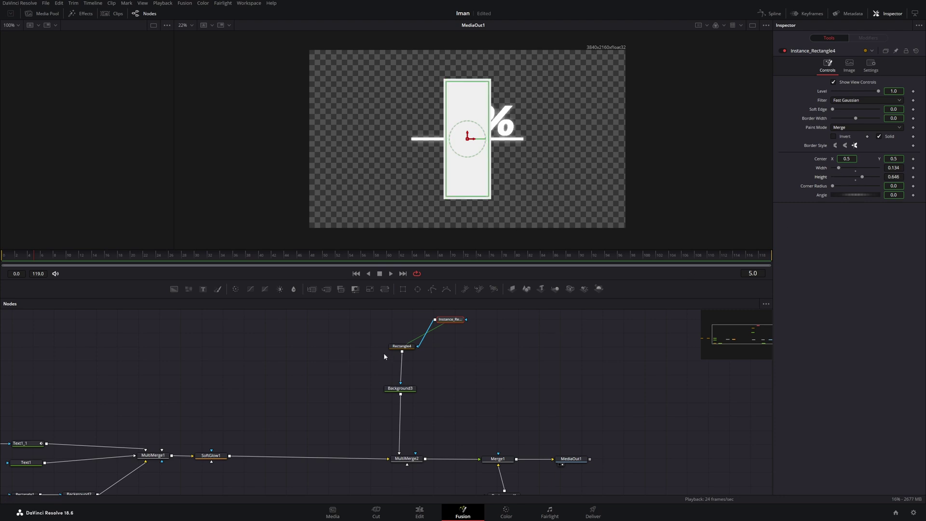
left_click(401, 346)
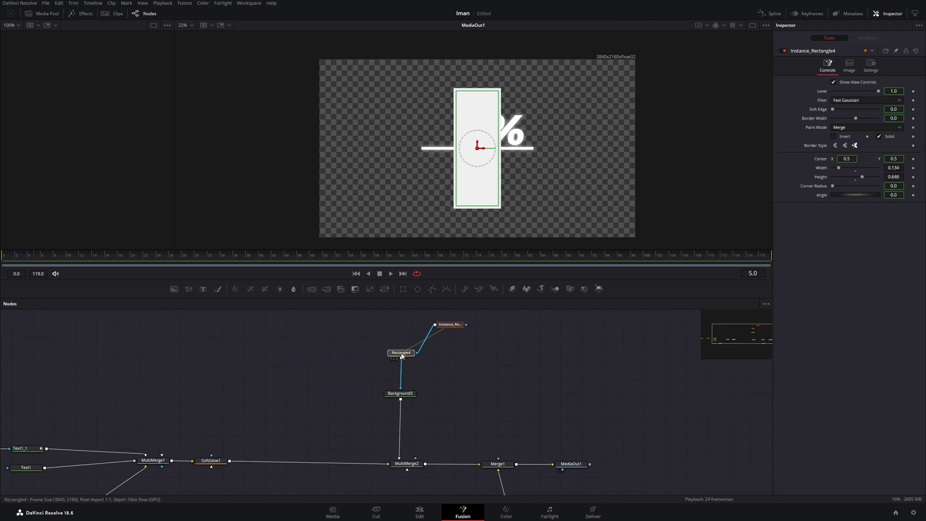
Set Rectangle4 Paint Mode to Invert for a hollow frame and shift the bar left to Center X 0.163
left_click(845, 127)
left_click(859, 203)
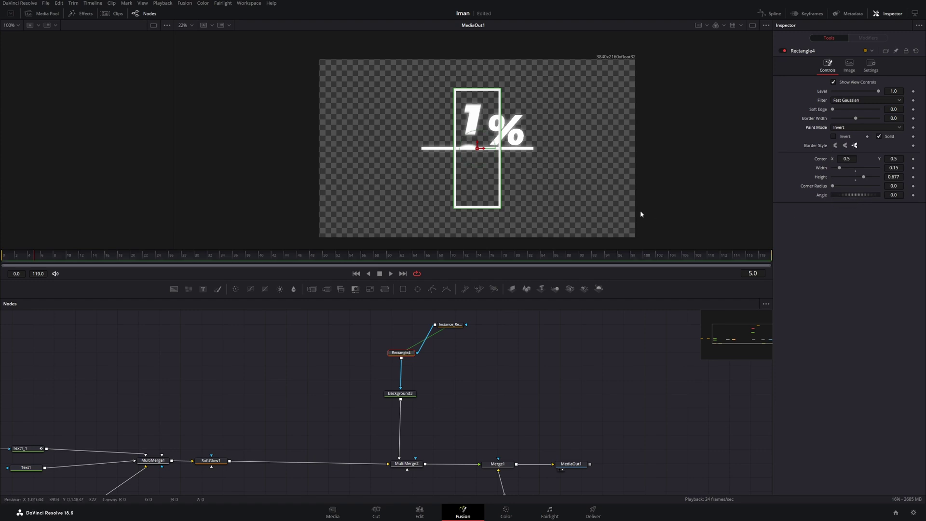
left_click_drag(482, 148, 377, 150)
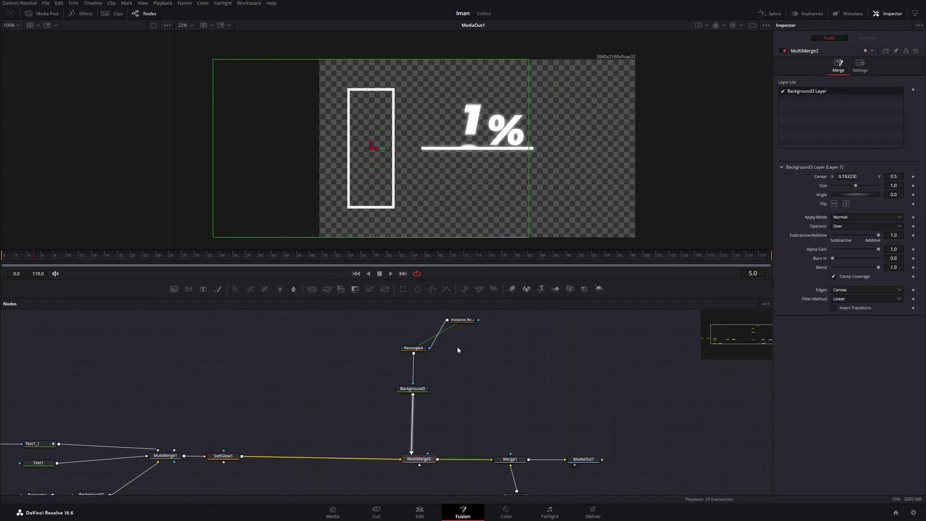
left_click_drag(462, 333, 454, 362)
Paste another inner-rectangle instance and add Background4, masked by it, into MultiMerge2
left_click(459, 387)
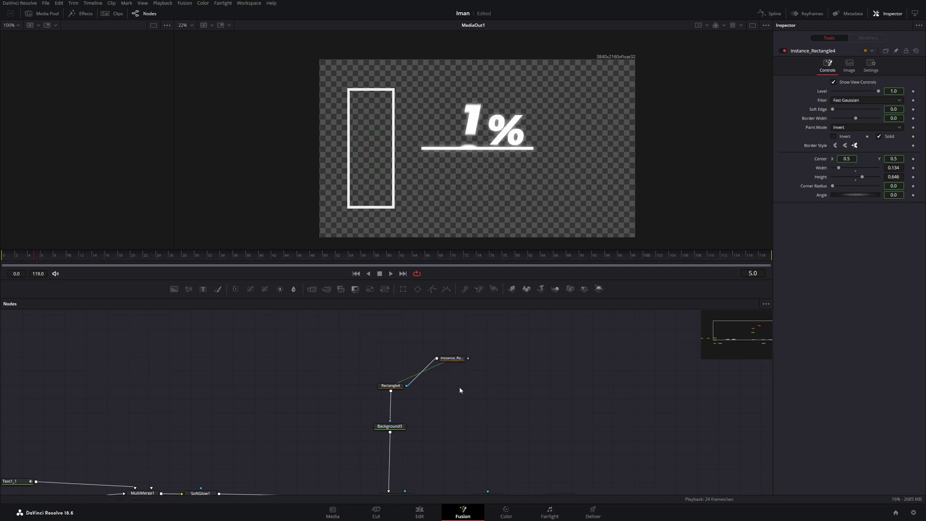
key("ctrl+shift+v")
mouse_move(461, 389)
left_mouse_down()
mouse_move(460, 404)
mouse_move(452, 383)
mouse_move(456, 393)
left_mouse_up()
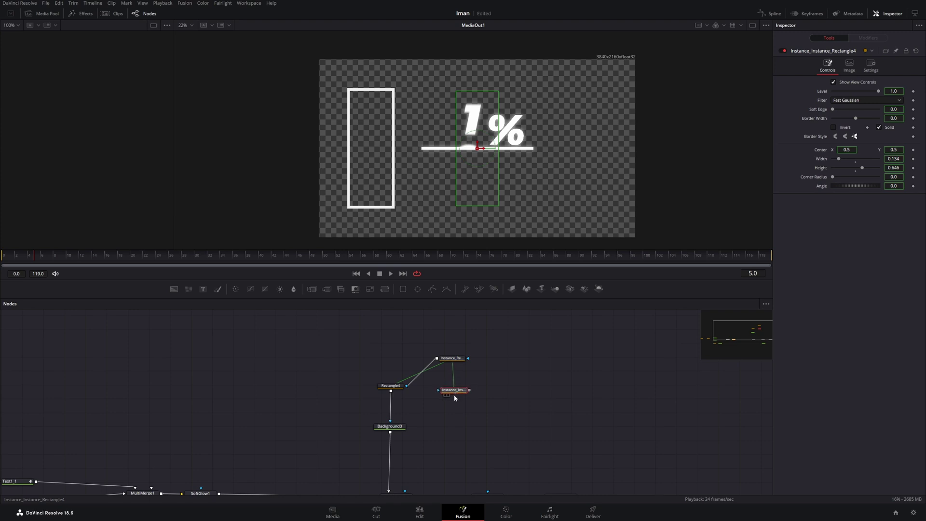
left_click_drag(174, 290, 421, 392)
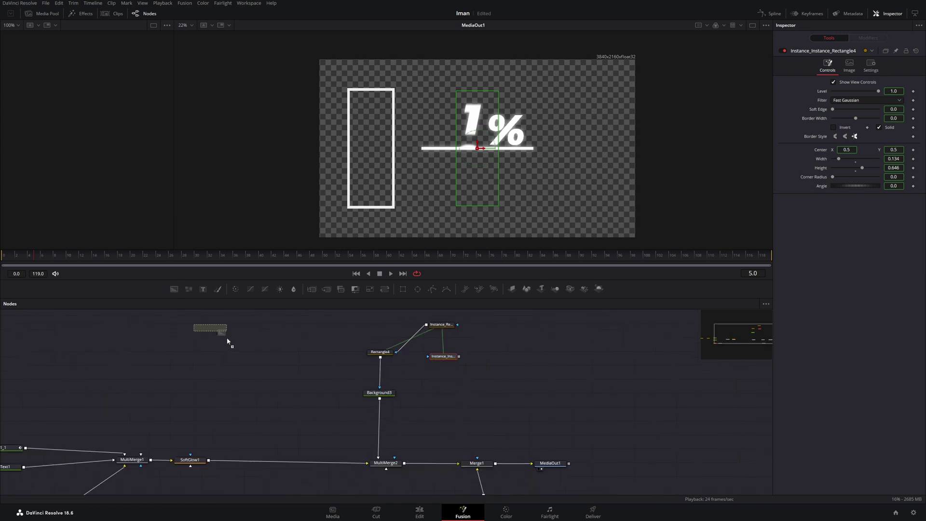
left_click_drag(459, 356, 395, 458)
left_click_drag(423, 391, 426, 393)
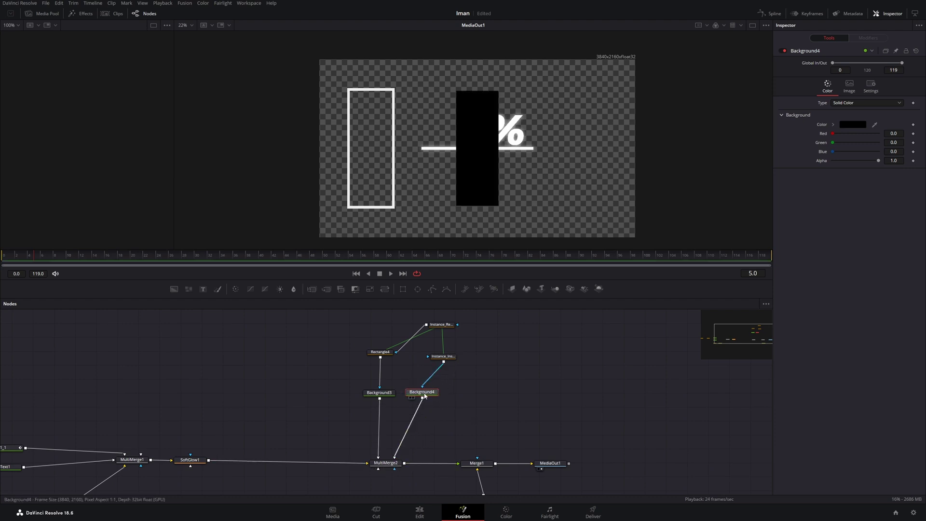
Deinstance the new instance's Center and move the fill rectangle left into the bar
left_click(444, 357)
right_click(819, 149)
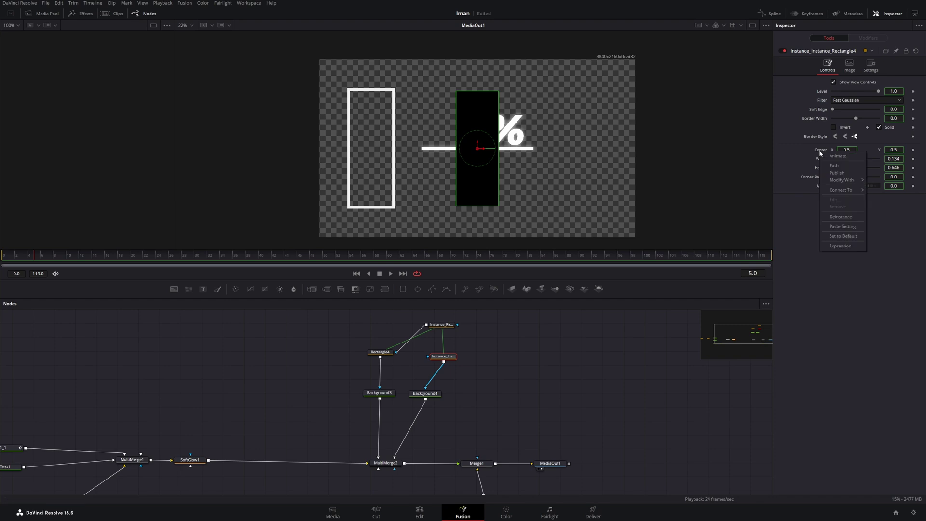
left_click(840, 217)
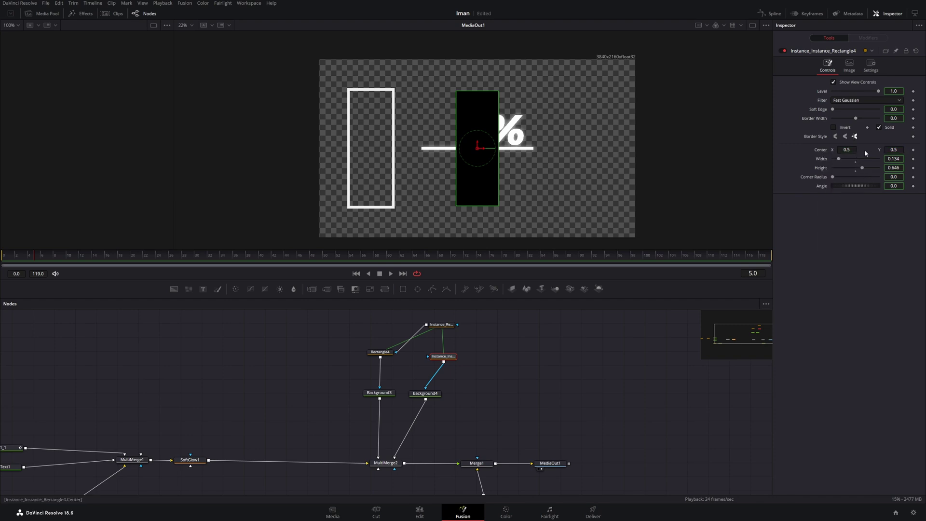
left_click_drag(482, 151, 378, 155)
Set Background4's colour to pure white
left_click_drag(426, 395, 461, 376)
left_click(461, 375)
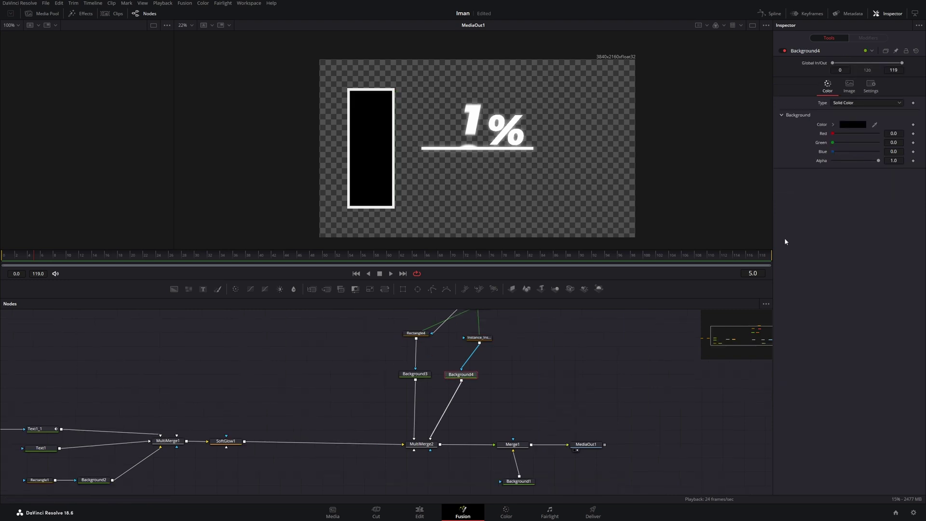
left_click(858, 127)
left_click_drag(548, 228, 547, 191)
left_click(537, 324)
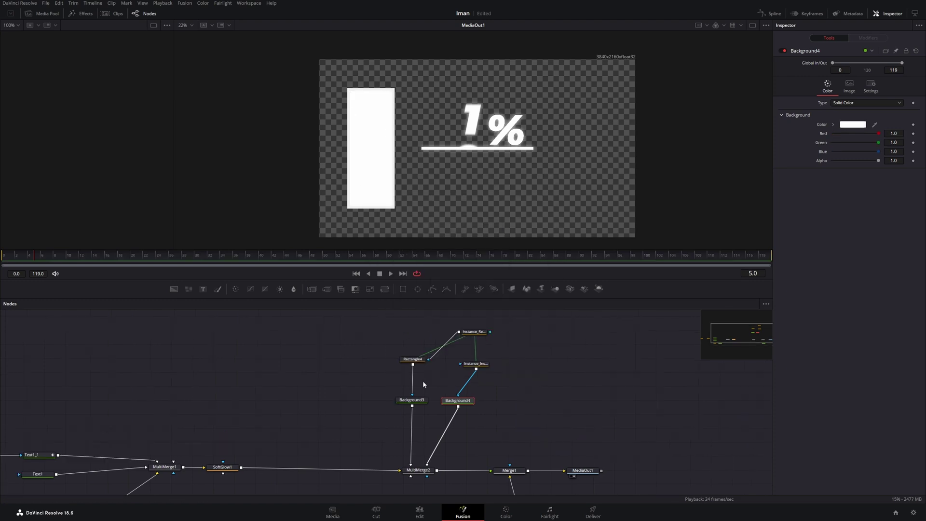
left_click(473, 364)
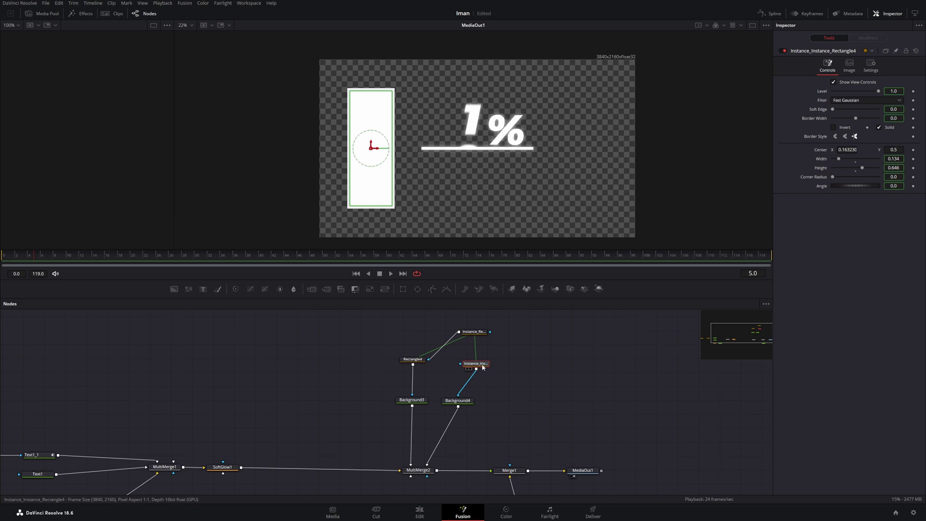
left_click_drag(483, 367, 539, 378)
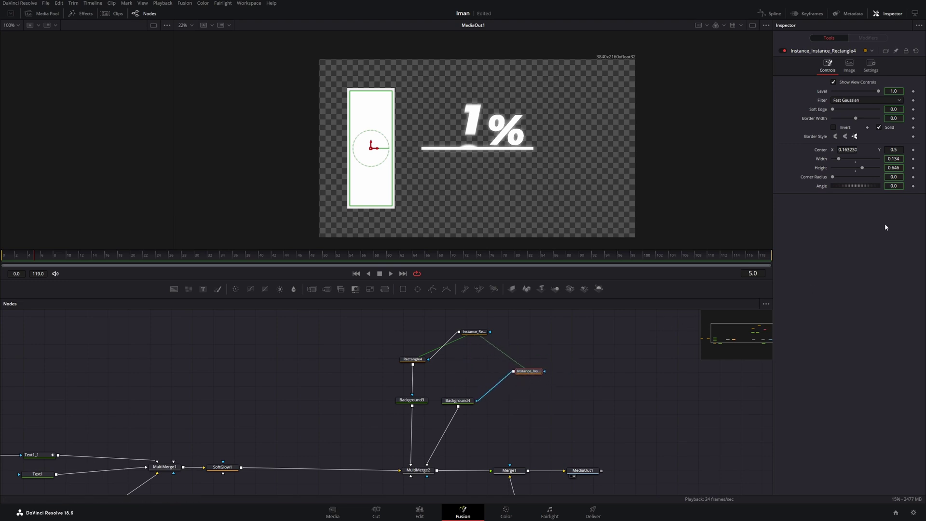
Unlink the fill rectangle's Height from Rectangle4 and scrub to frame 50, where the counter shows 20%
right_click(821, 164)
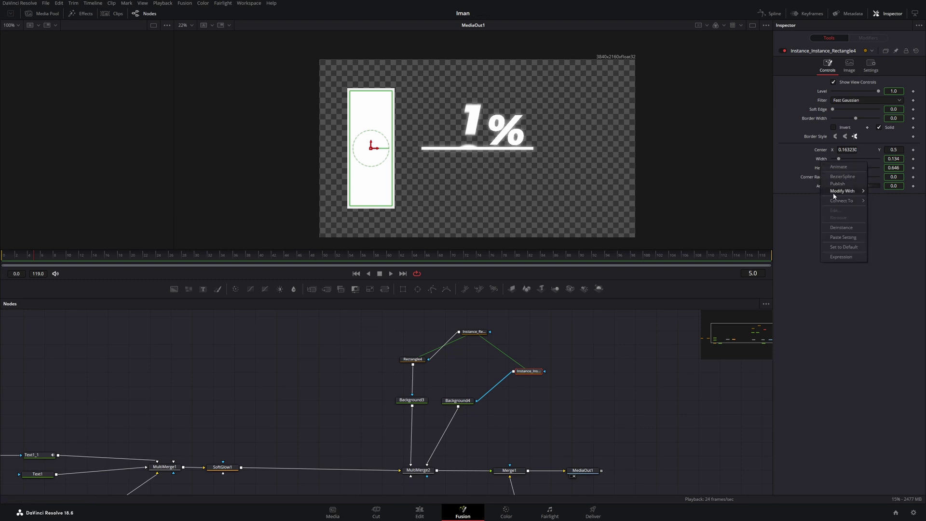
mouse_move(835, 192)
right_click(817, 167)
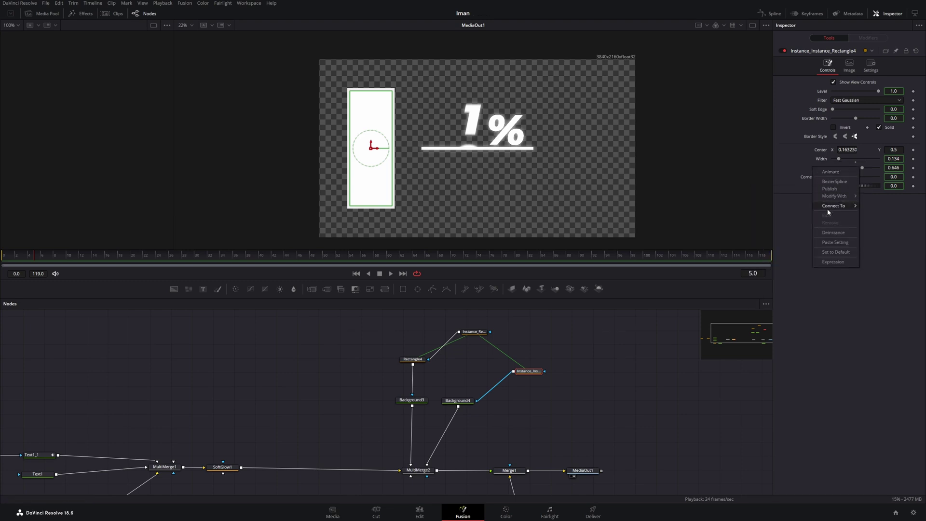
left_click(834, 233)
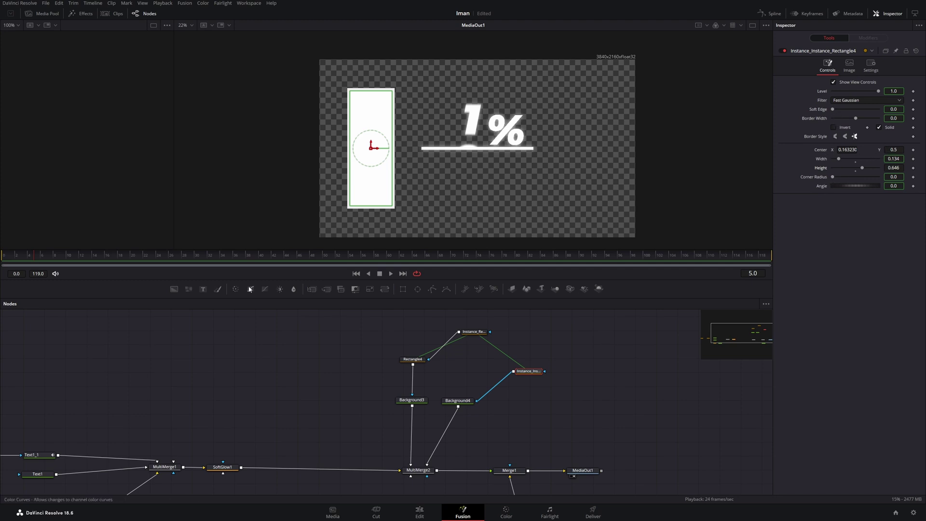
left_click(300, 252)
left_click_drag(300, 251, 366, 254)
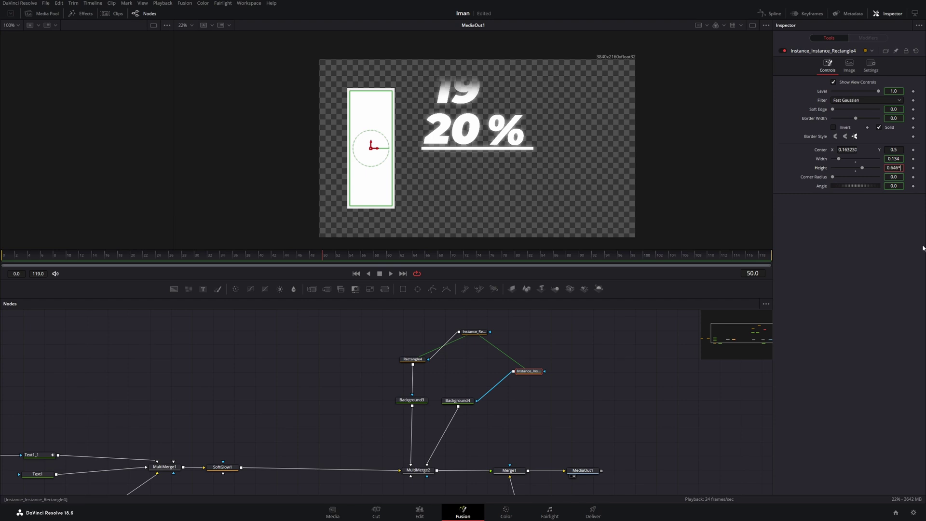
At frame 50, set the fill Height to 0.646*0.2, lower its Center Y, and keyframe both
key("Tab")
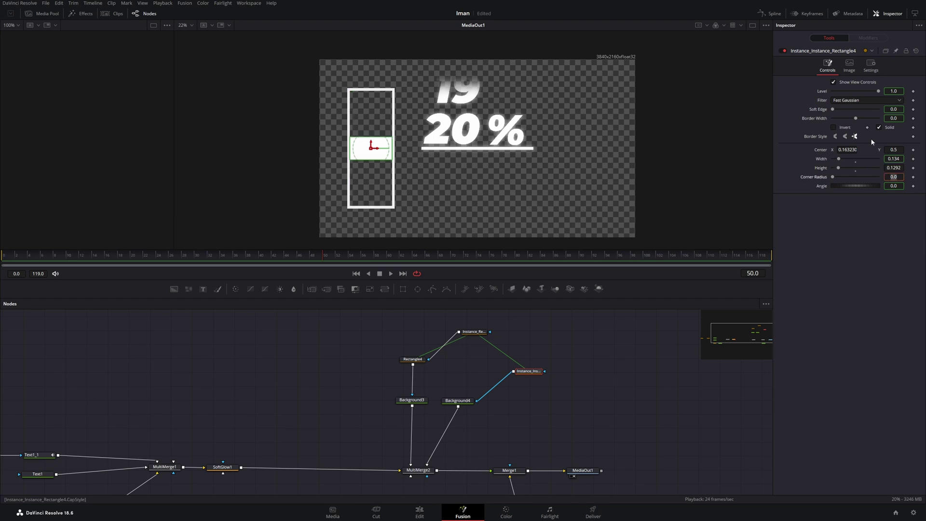
left_click_drag(898, 149, 852, 148)
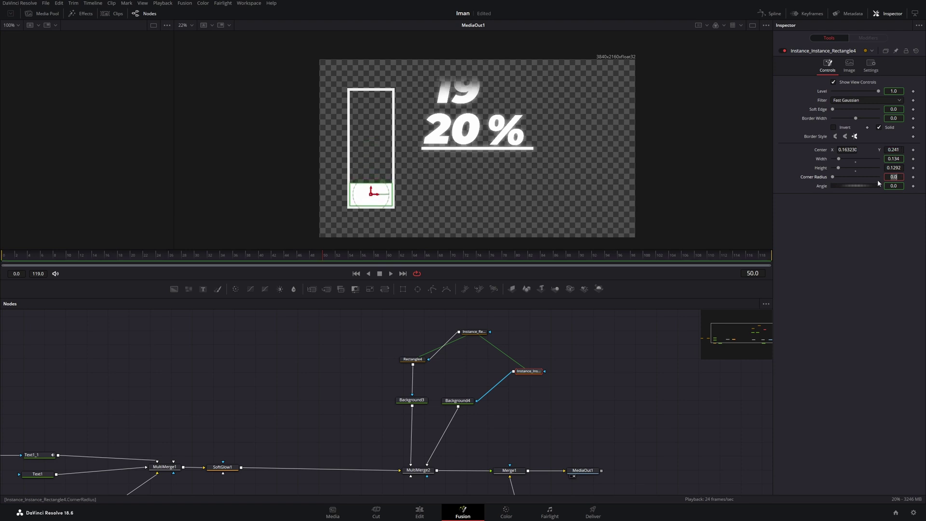
left_click(913, 168)
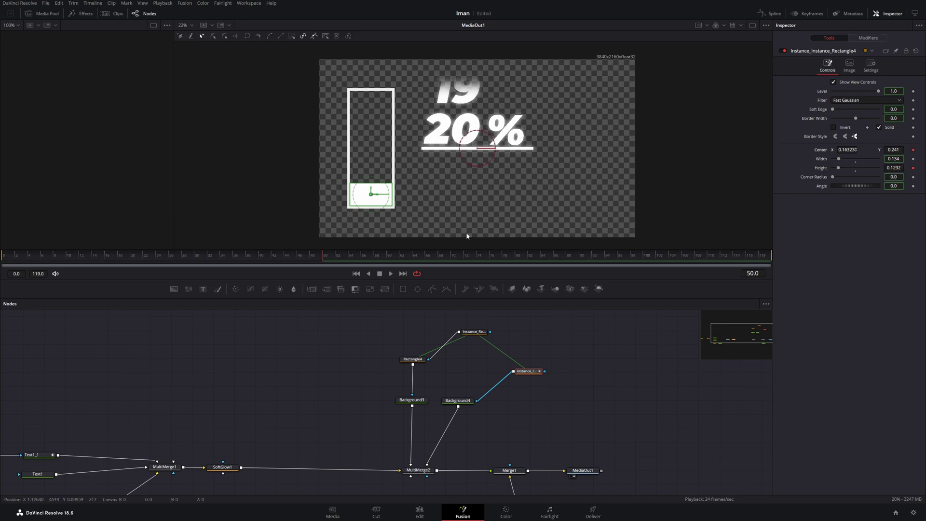
At frame 0, collapse the fill Height to nearly zero, lower Center Y, and play back the rise
left_click(185, 263)
left_click_drag(185, 264, 1, 264)
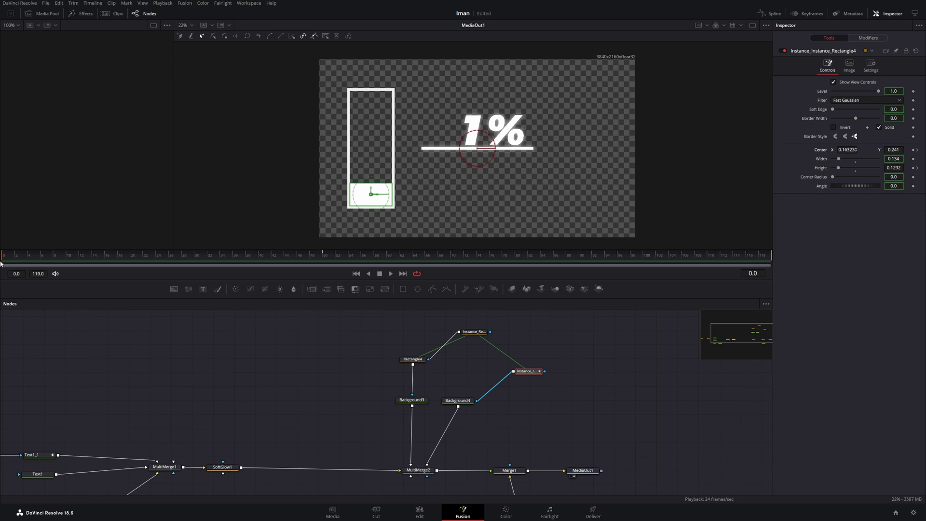
left_click_drag(897, 168, 839, 168)
left_click_drag(898, 151, 896, 150)
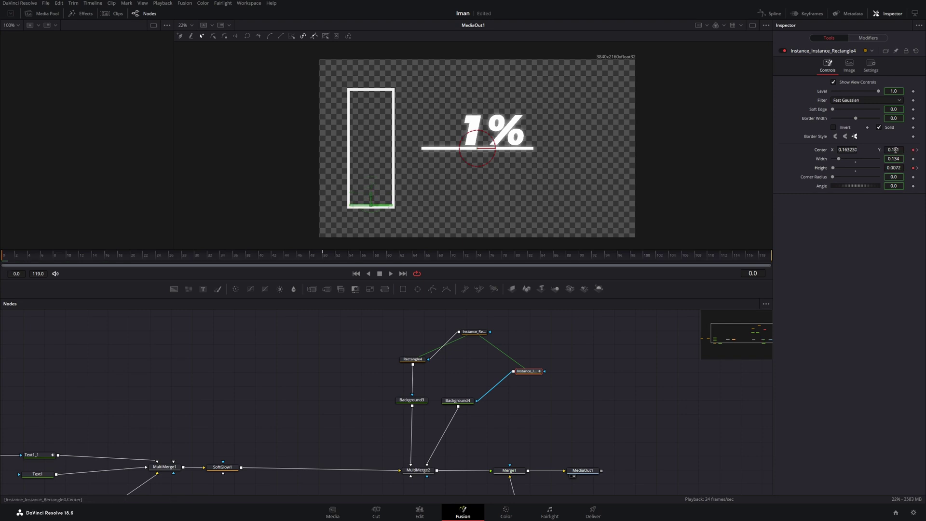
key("space")
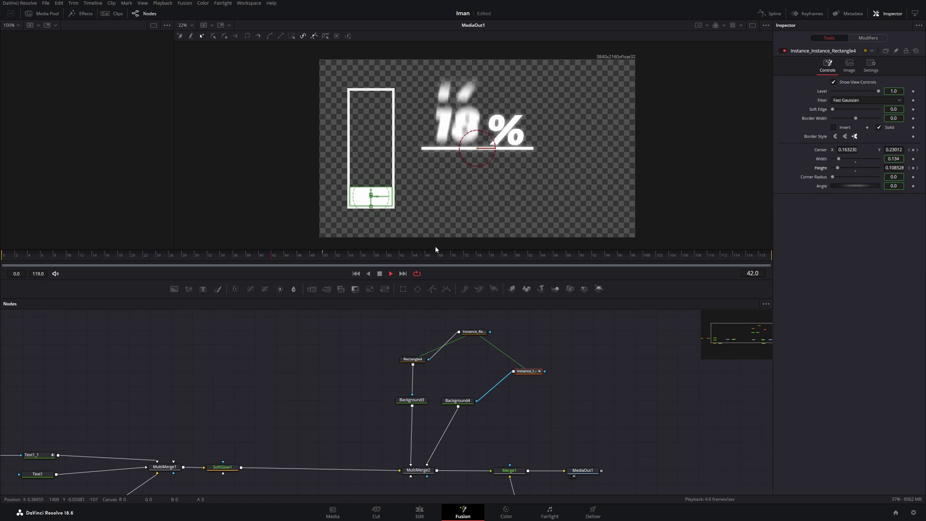
key("space")
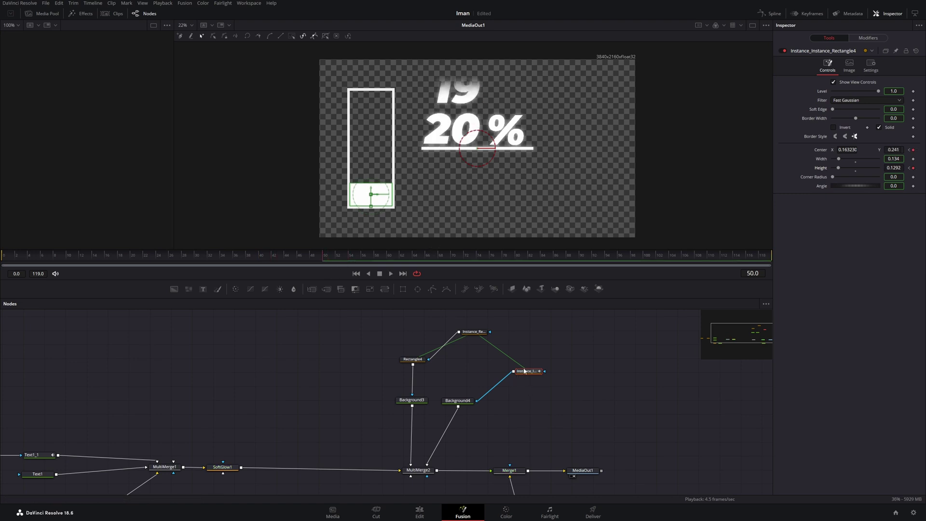
In the Spline editor, flatten the frame-50 fill keyframes and set Ease In to 50
left_click(771, 13)
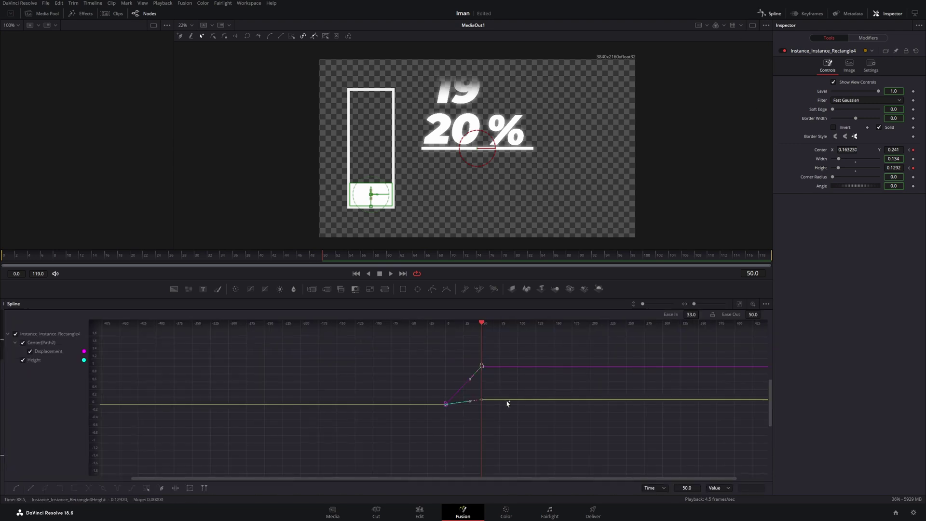
key("f")
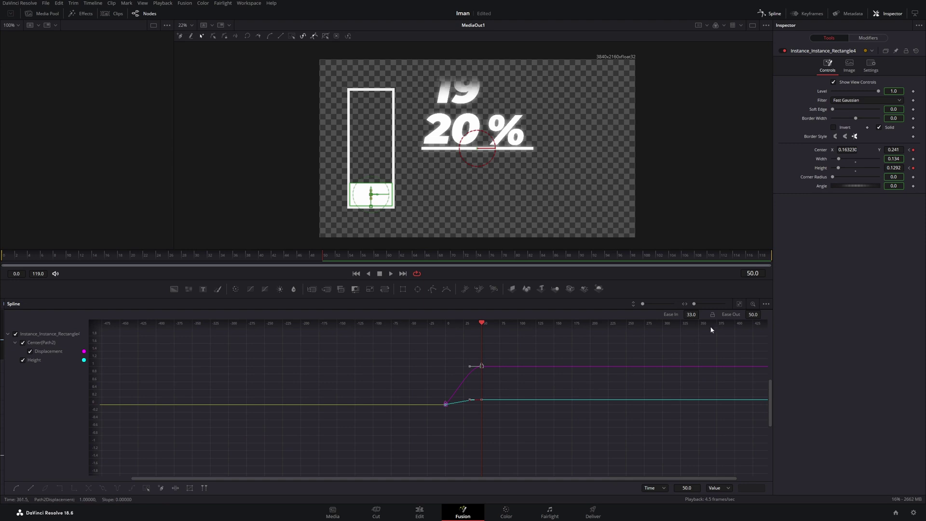
left_click_drag(692, 314, 701, 314)
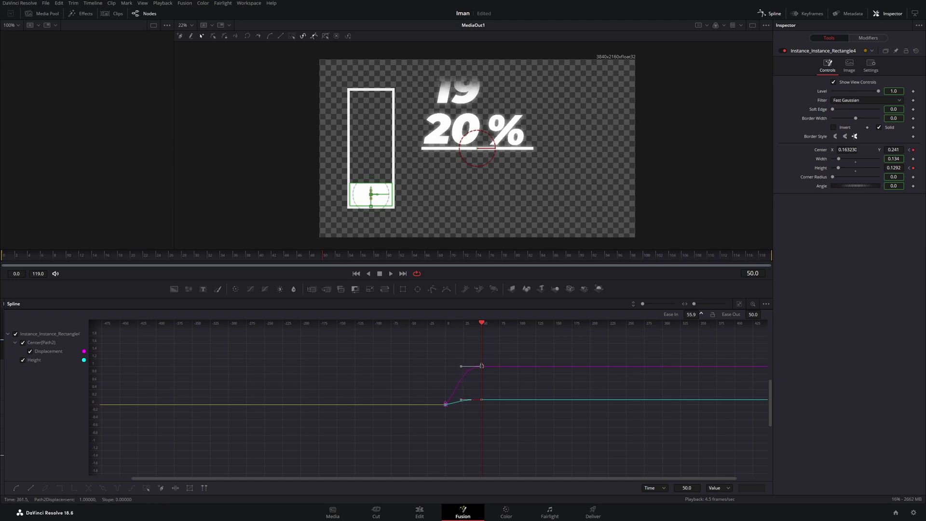
double_click(691, 315)
type("50")
key("Return")
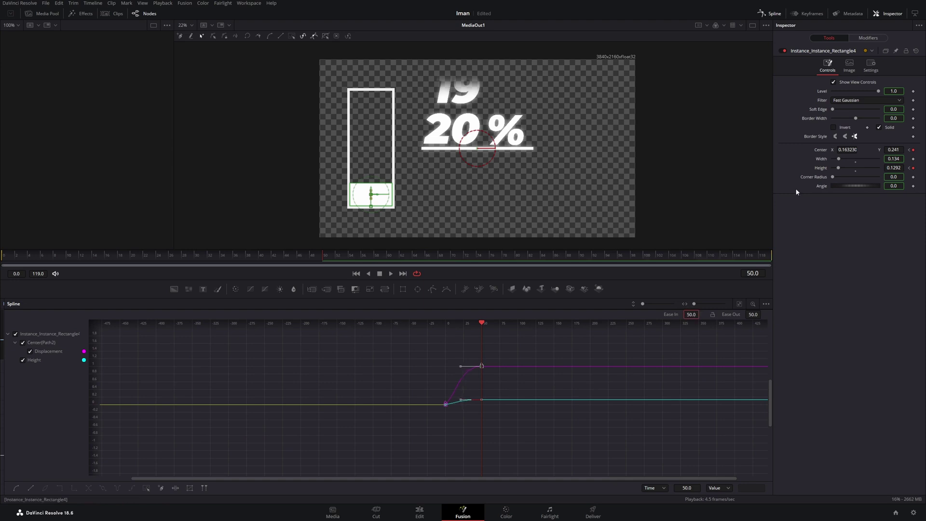
Flatten the frame-0 fill keyframes and raise their Ease Out to 50
left_click_drag(432, 388, 450, 416)
key("f")
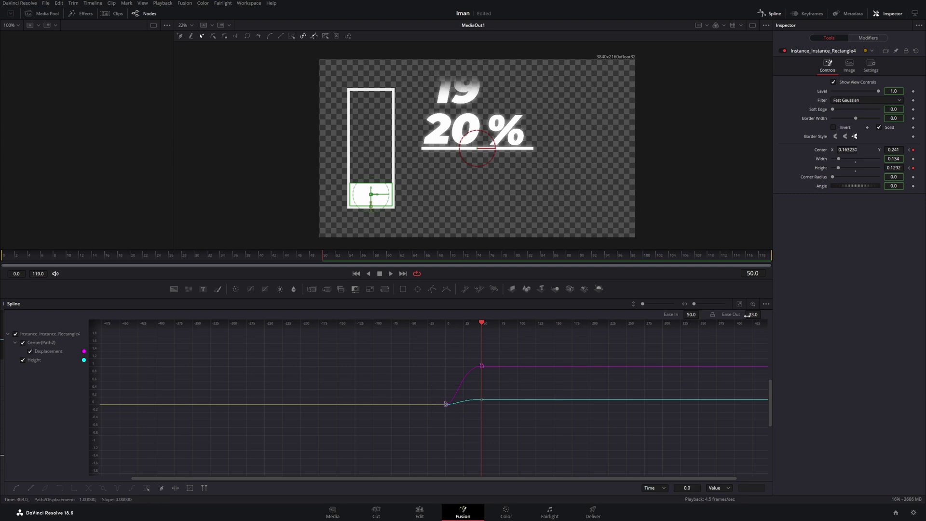
left_click_drag(747, 314, 750, 315)
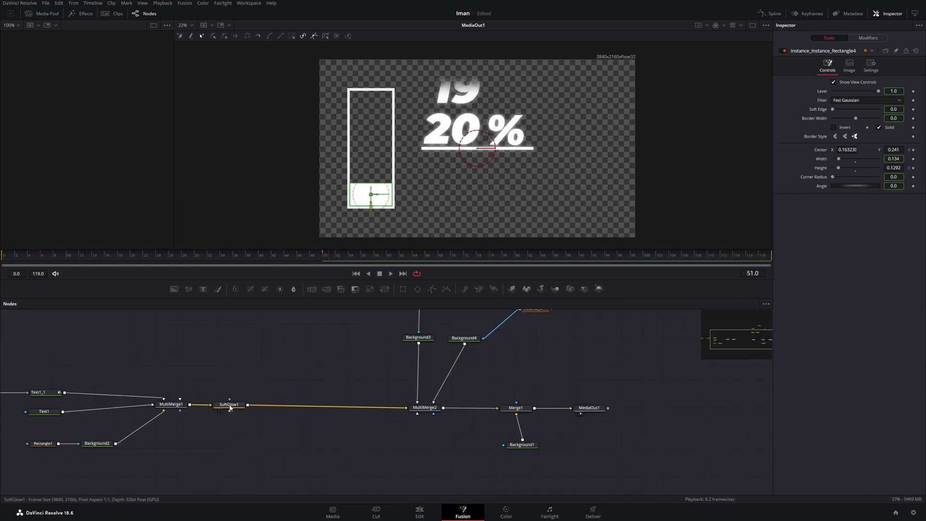
Paste a copy of SoftGlow1 onto the Background4 fill branch and raise its Gain to 1.468
left_click(299, 408)
key("ctrl+v")
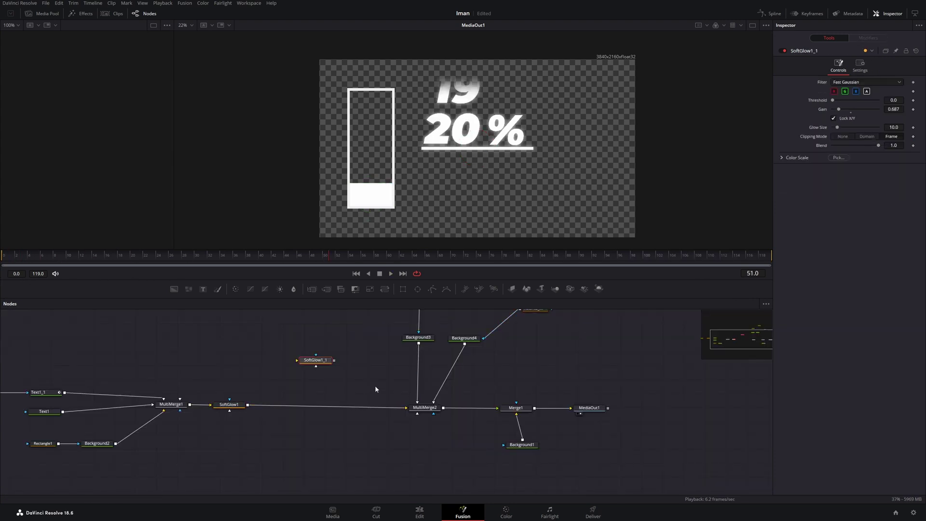
left_click_drag(313, 366, 461, 380)
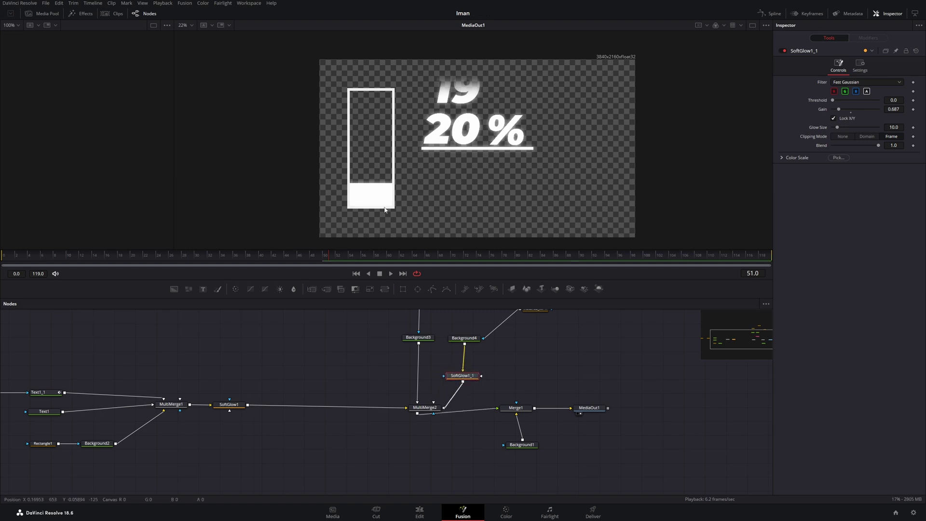
scroll(321, 197, "up", 3)
scroll(321, 197, "down", 2)
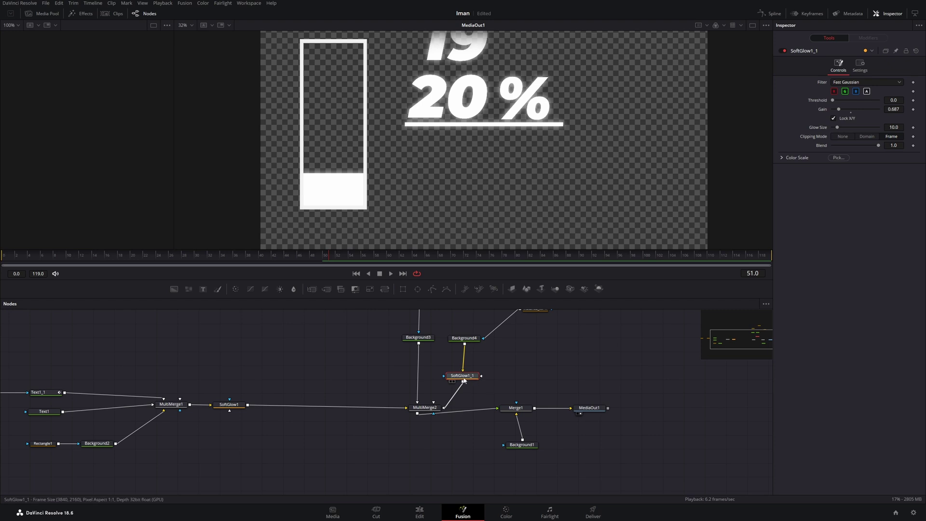
left_click_drag(464, 379, 459, 381)
mouse_move(892, 110)
left_mouse_down()
mouse_move(923, 109)
mouse_move(905, 109)
left_mouse_up()
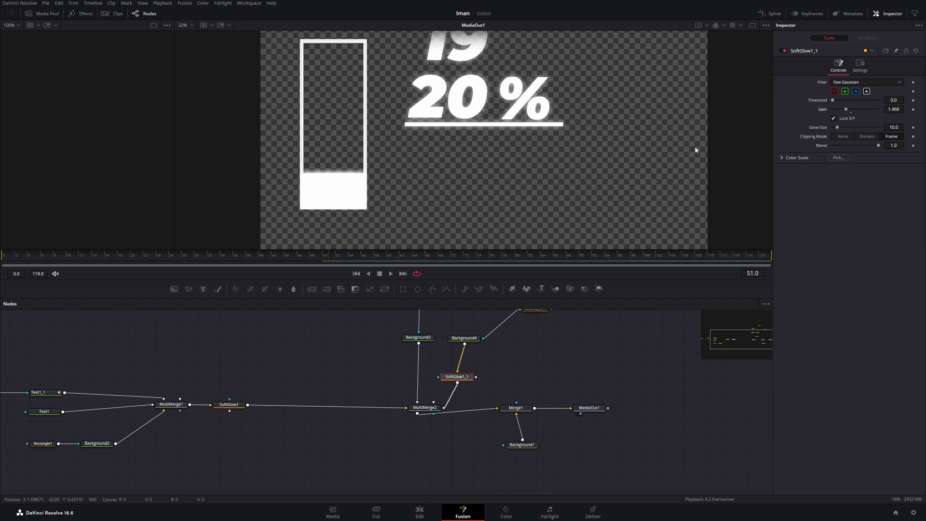
Round the bar outline's corners with Rectangle4 Corner Radius 0.071
scroll(454, 189, "down", 1)
scroll(413, 142, "up", 5)
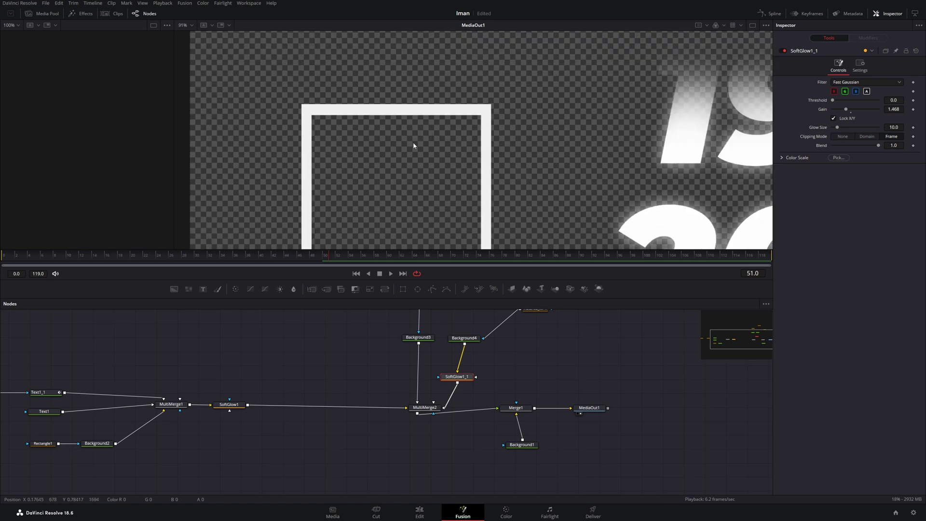
scroll(453, 111, "down", 2)
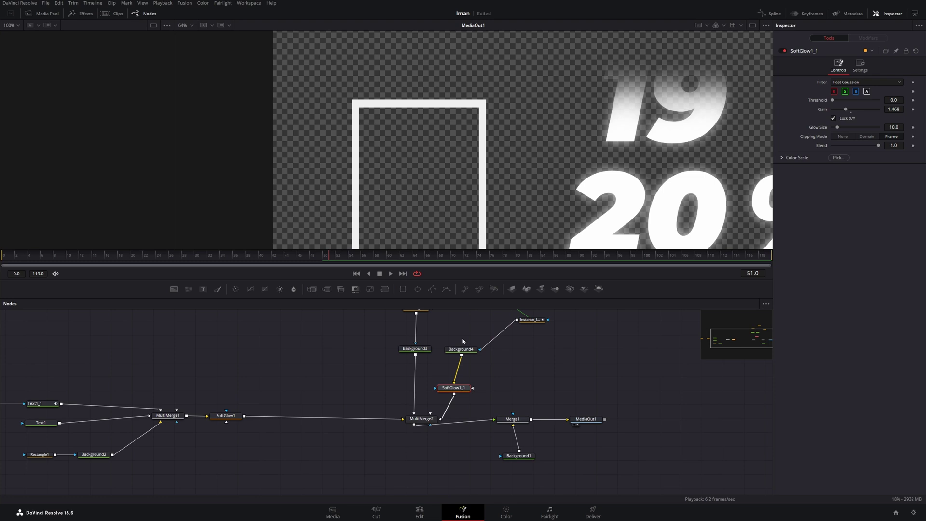
scroll(461, 340, "up", 2)
left_click(420, 356)
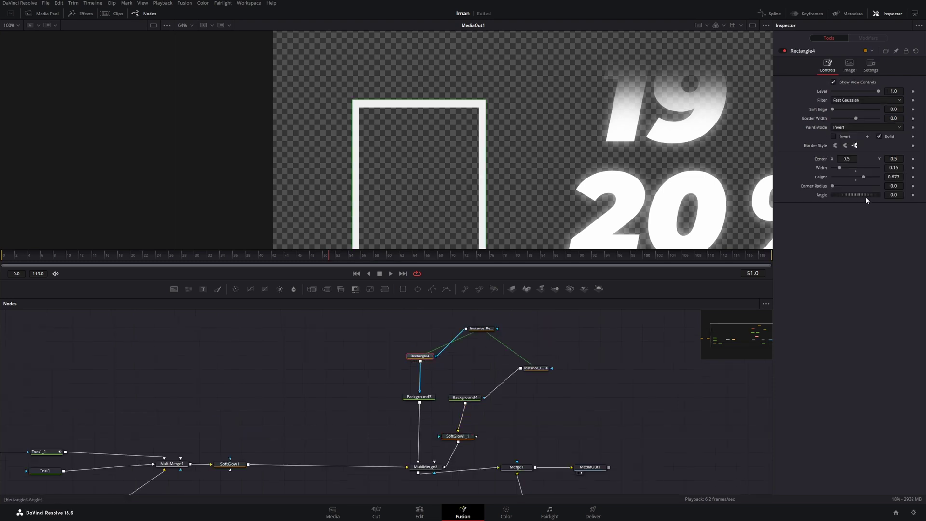
left_click_drag(833, 187, 836, 187)
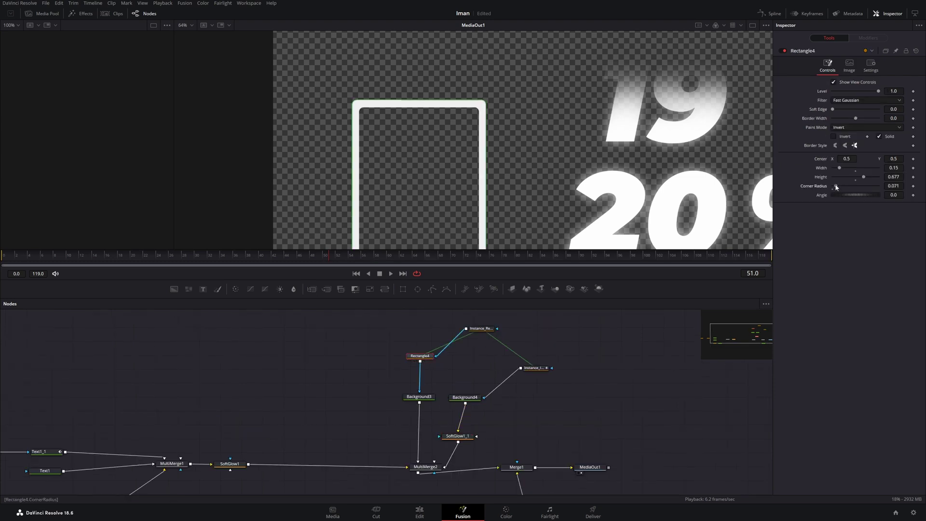